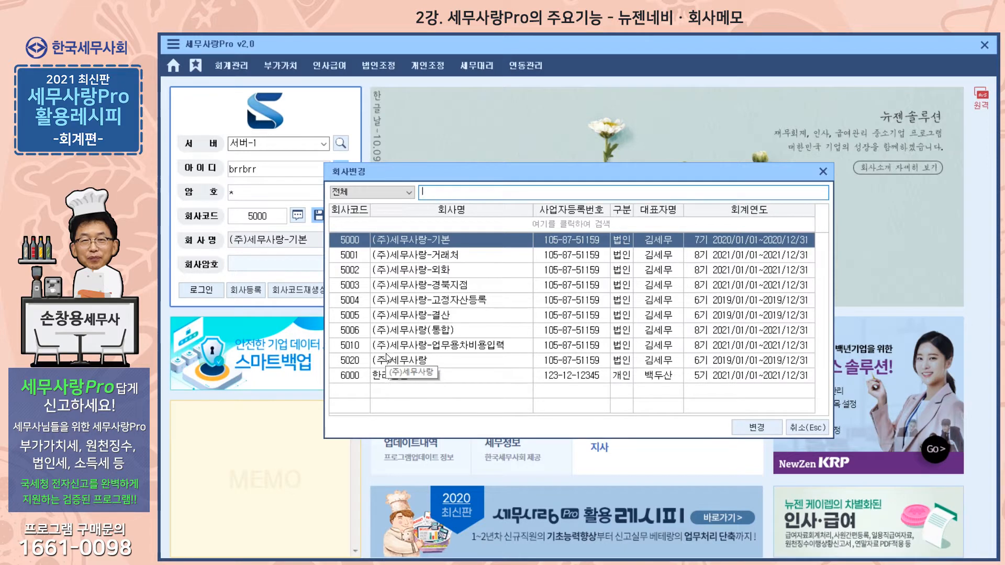
Step: Dismiss the company selection list and review the registered companies and their basic details in 회사등록
left_click(823, 173)
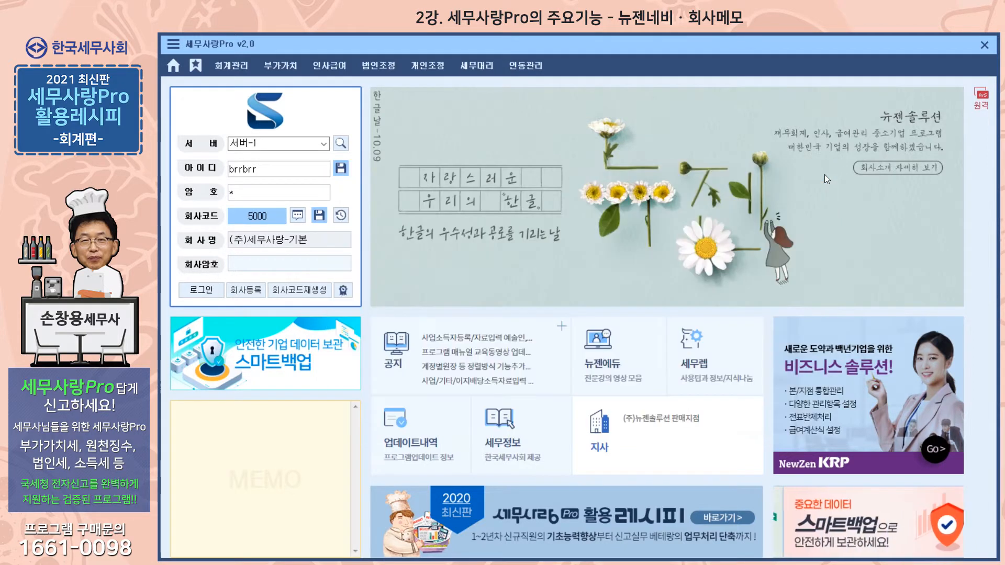
left_click(249, 291)
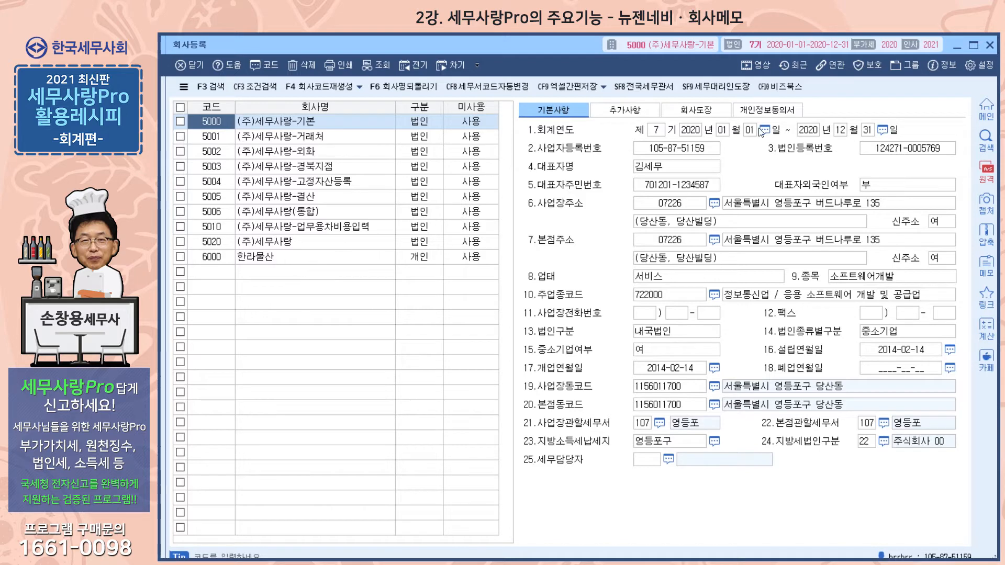
left_click(988, 46)
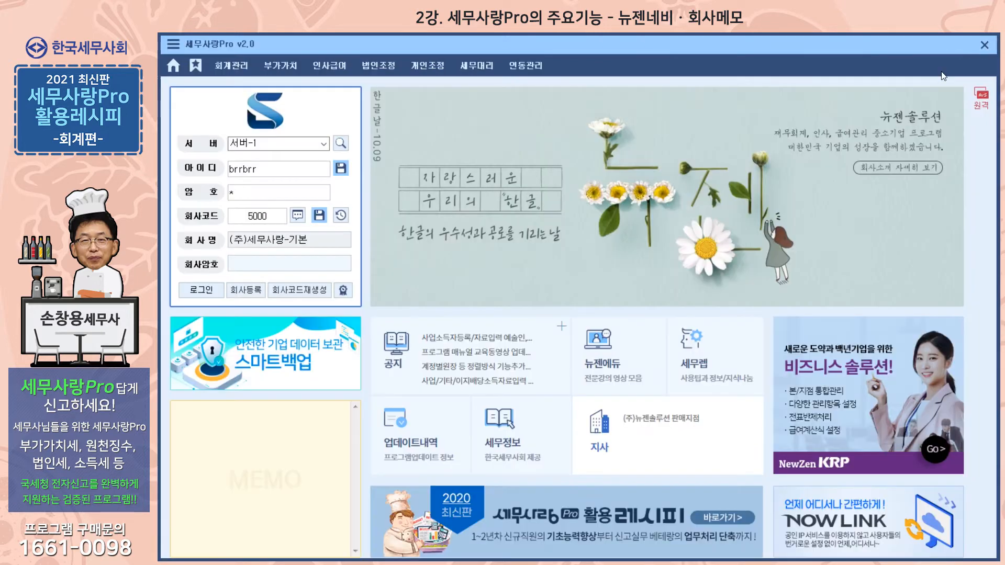
Step: Log in to the company with code 5000, (주)세무사랑-기본
left_click(271, 221)
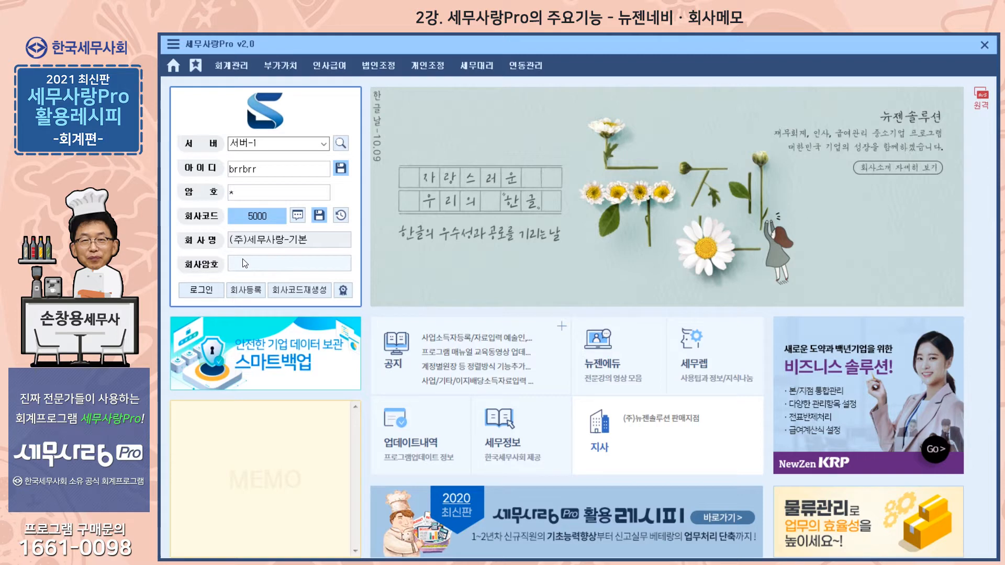
left_click(204, 294)
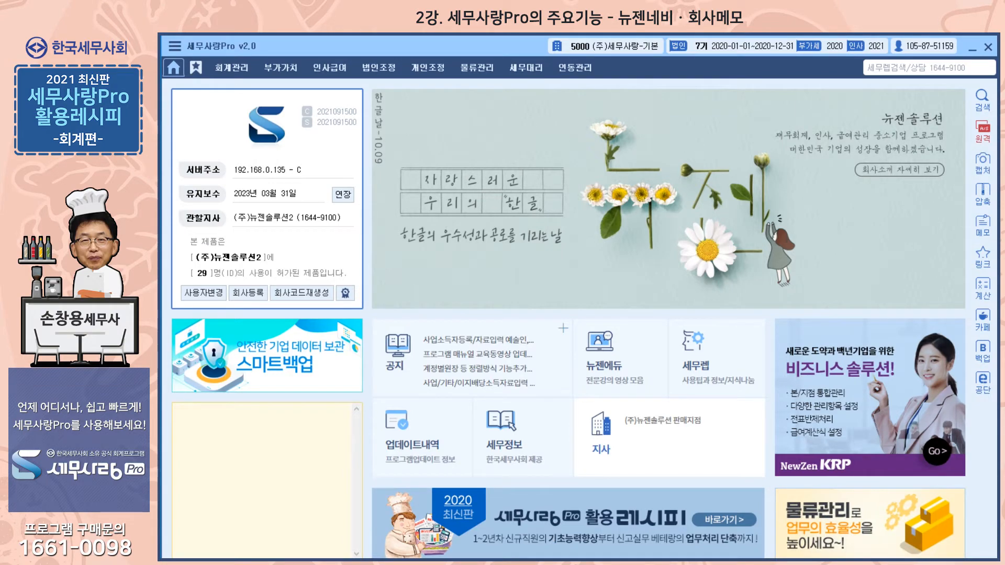
Step: Consult the lecture notes on the login screen, the location of the main functions and 뉴젠네비
key("alt+Tab")
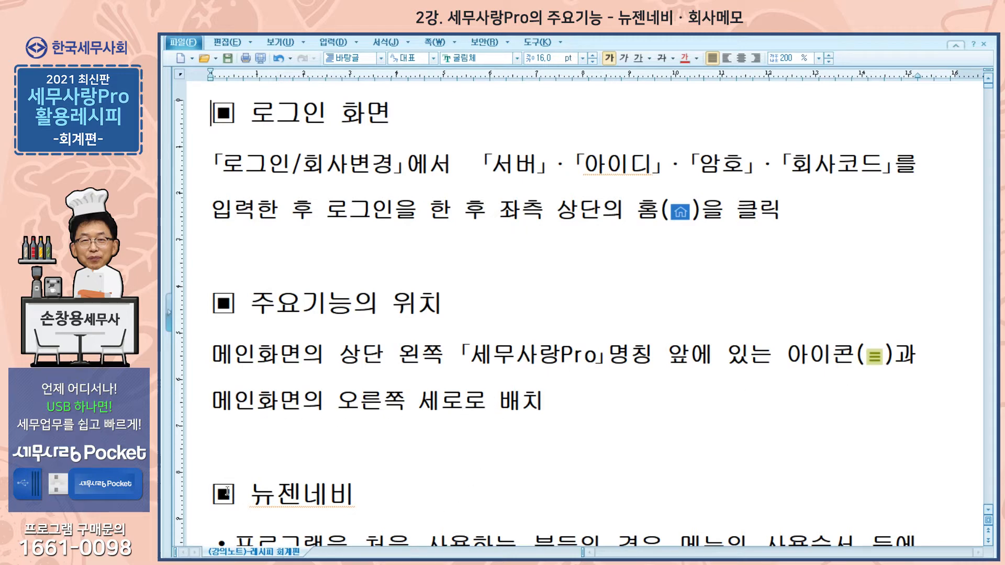
key("alt+Tab")
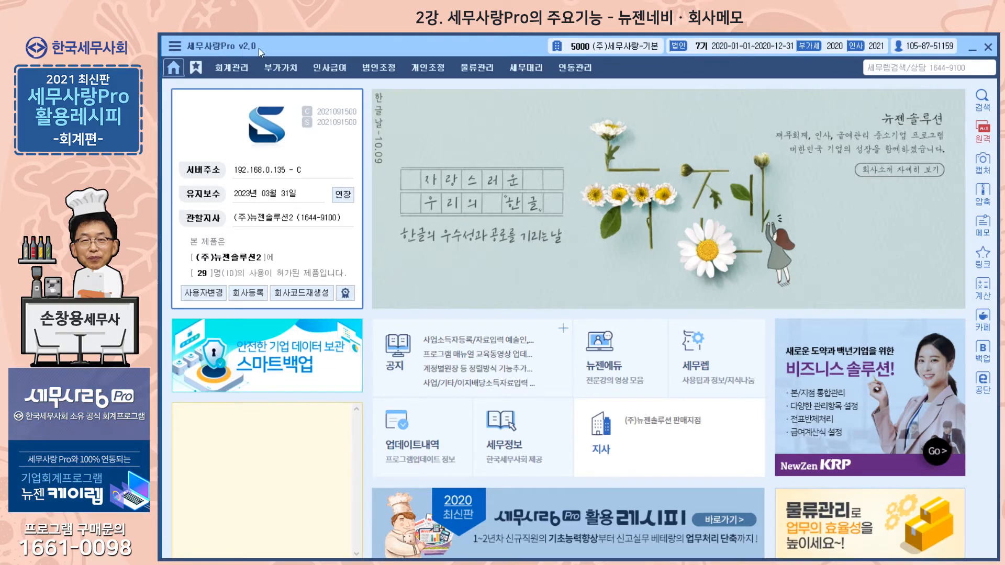
left_click(174, 49)
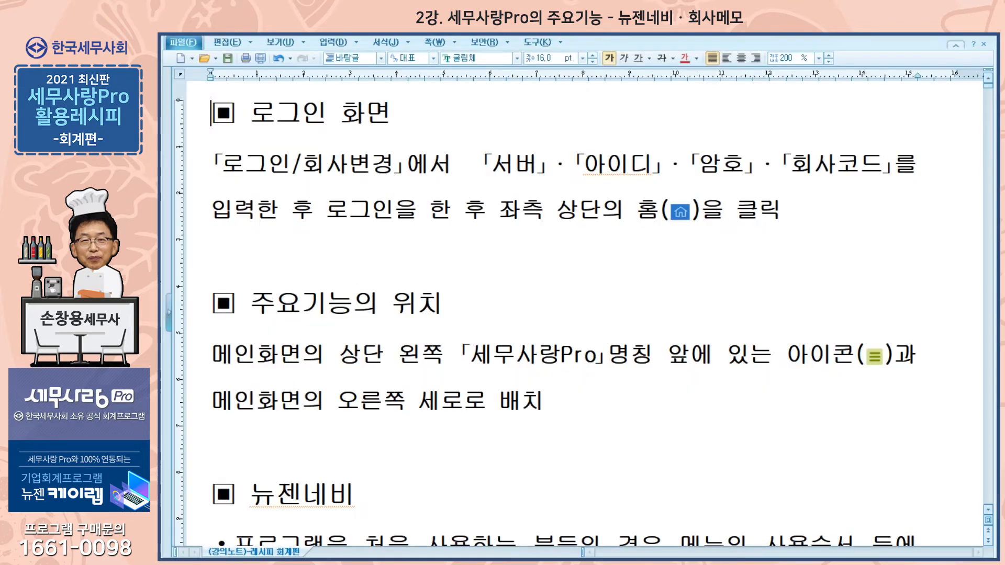
scroll(500, 395, "down", 5)
scroll(500, 395, "down", 5)
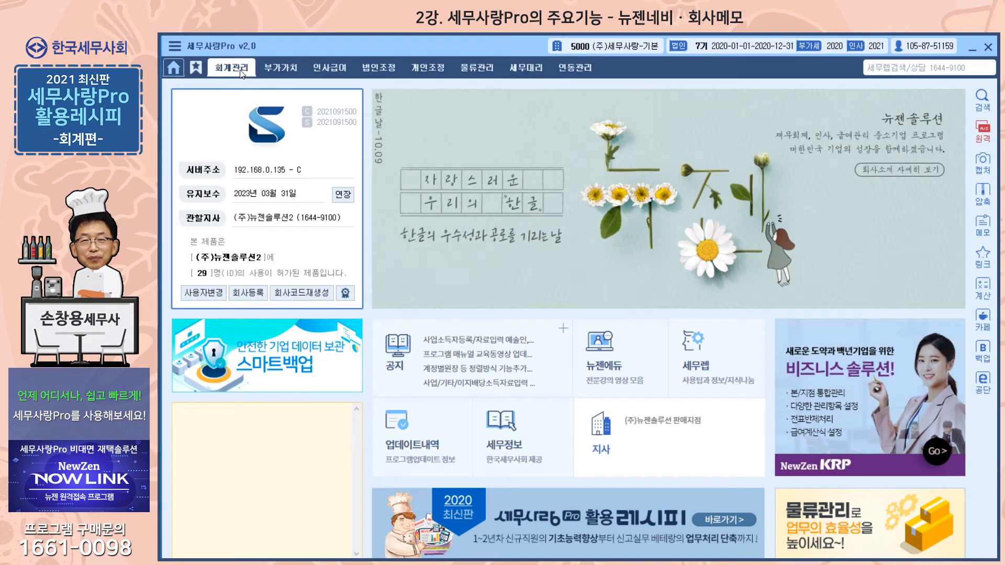
Step: Browse the 회계관리 menu groups, from 재무회계 through 데이터연동/기타
left_click(242, 73)
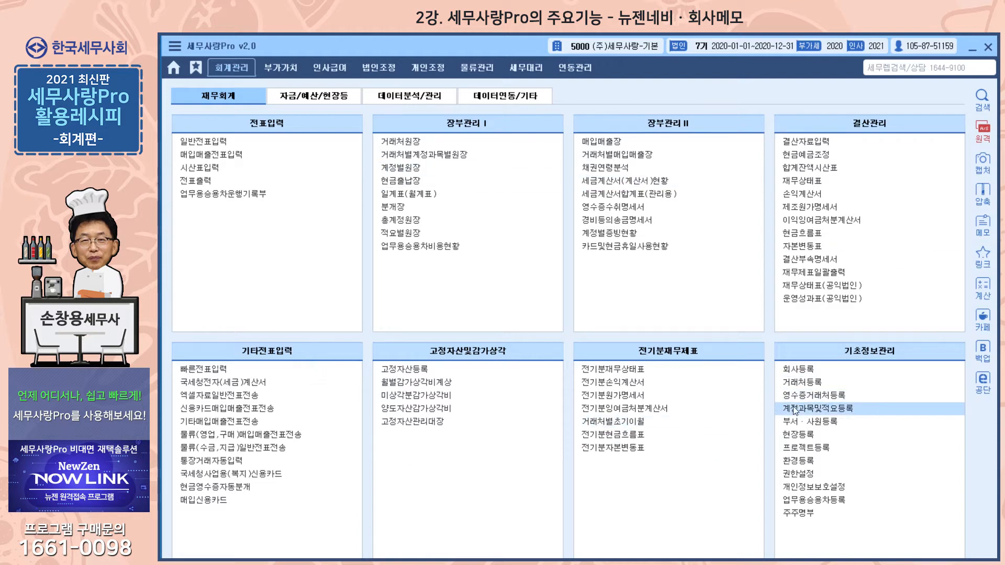
left_click(312, 96)
left_click(401, 100)
left_click(499, 101)
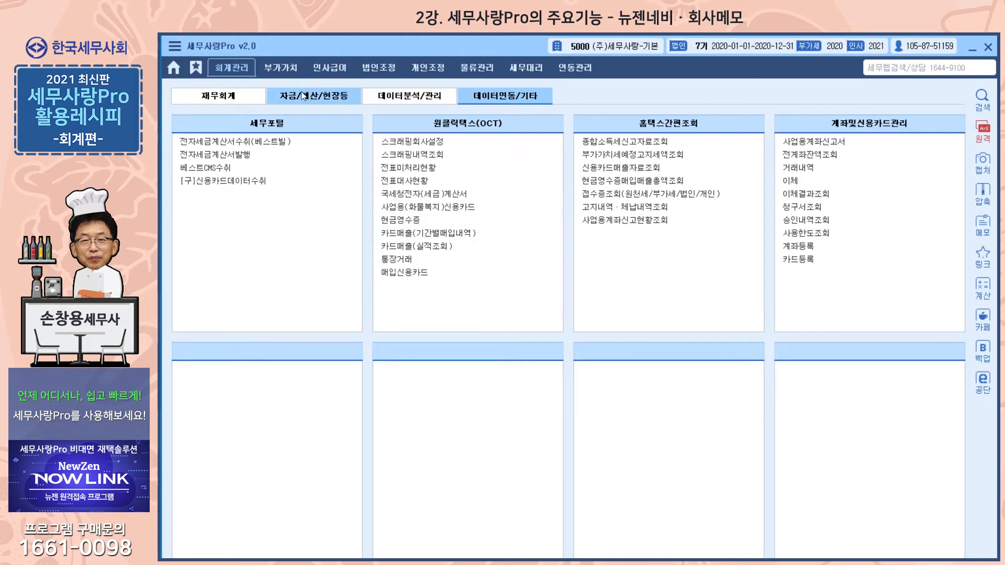
Step: Browse the 부가가치, 인사급여 and 법인조정 menus, including the 공제감면 and 전자신고/성실신고 groups of 법인조정
left_click(289, 74)
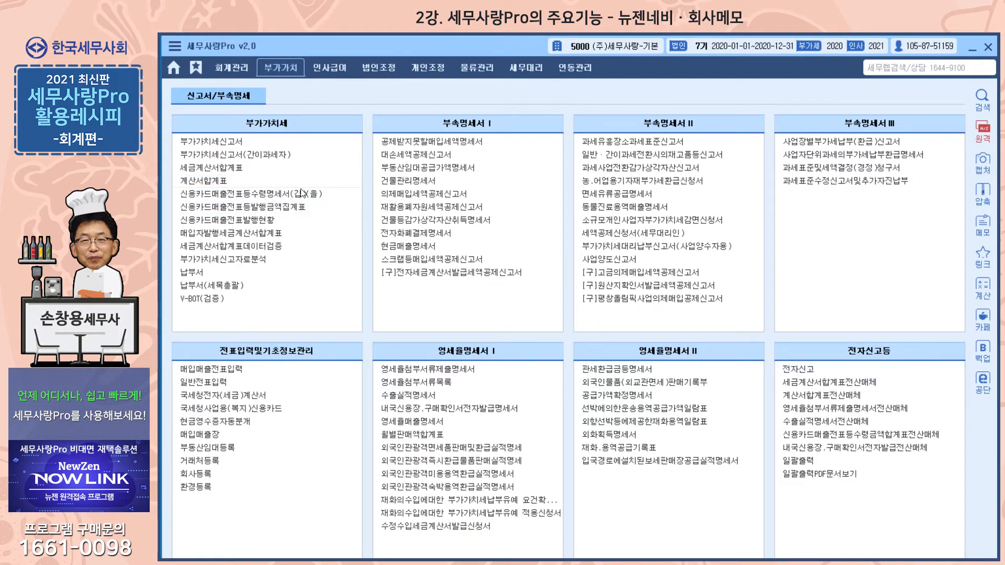
left_click(330, 68)
left_click(378, 68)
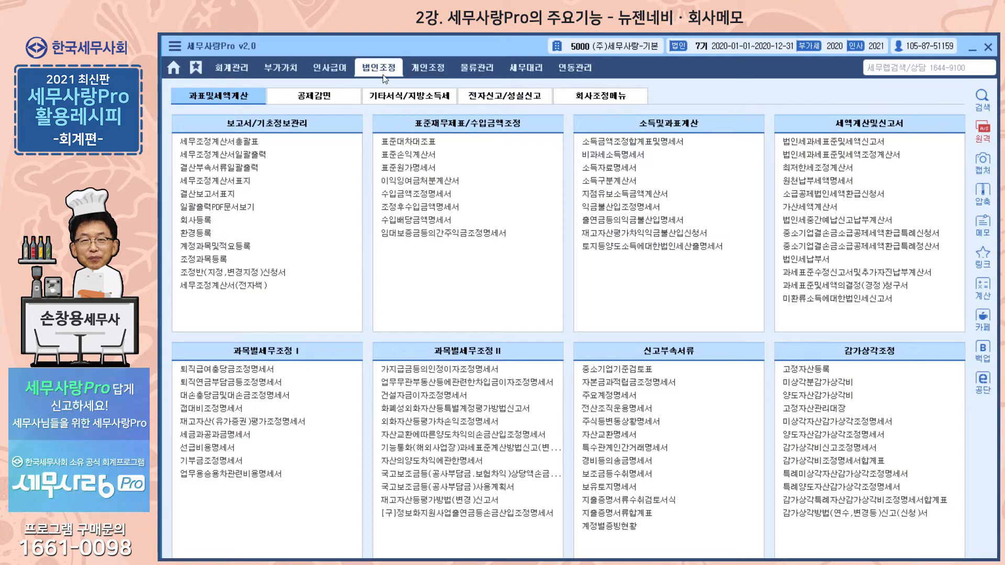
left_click(316, 95)
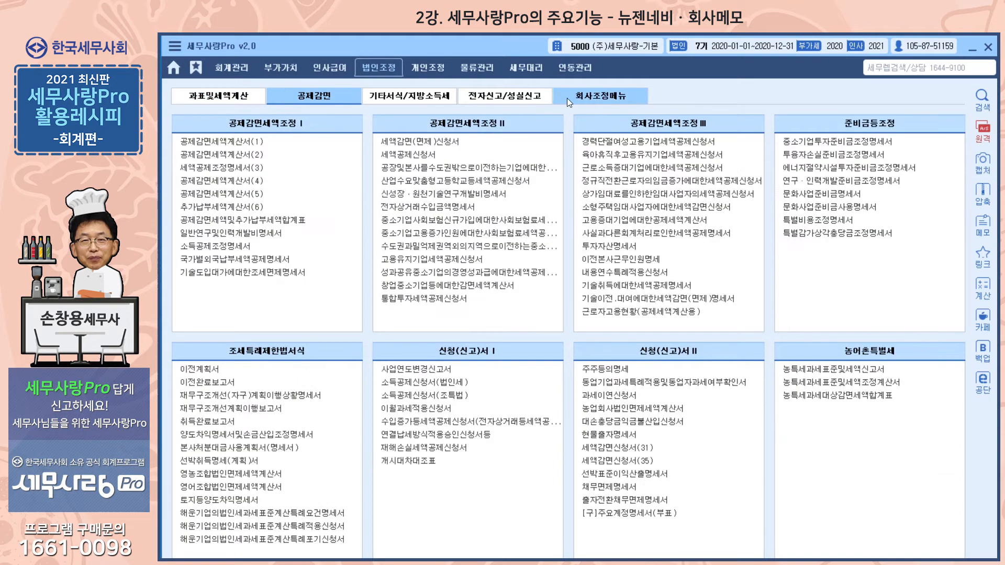
left_click(482, 94)
left_click(610, 102)
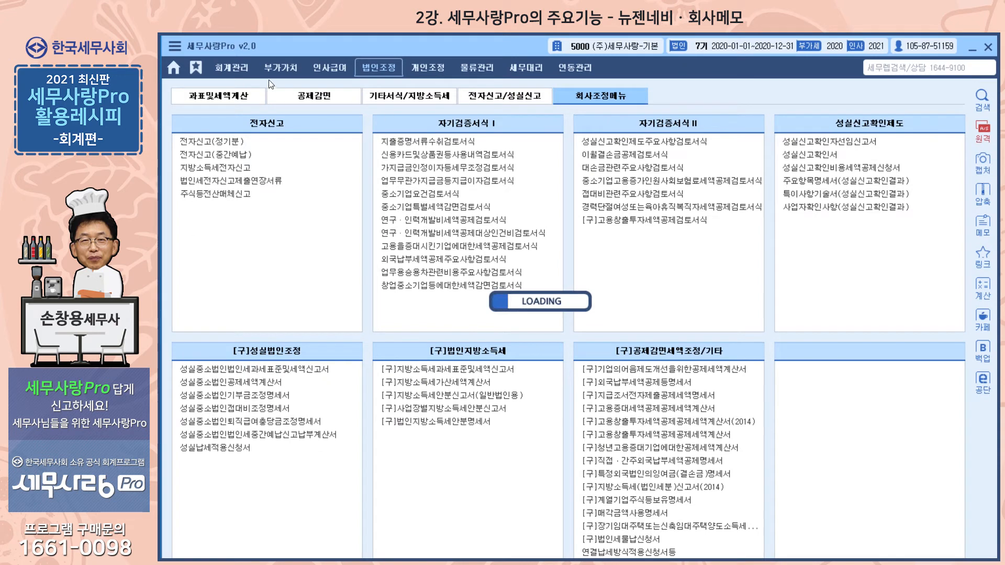
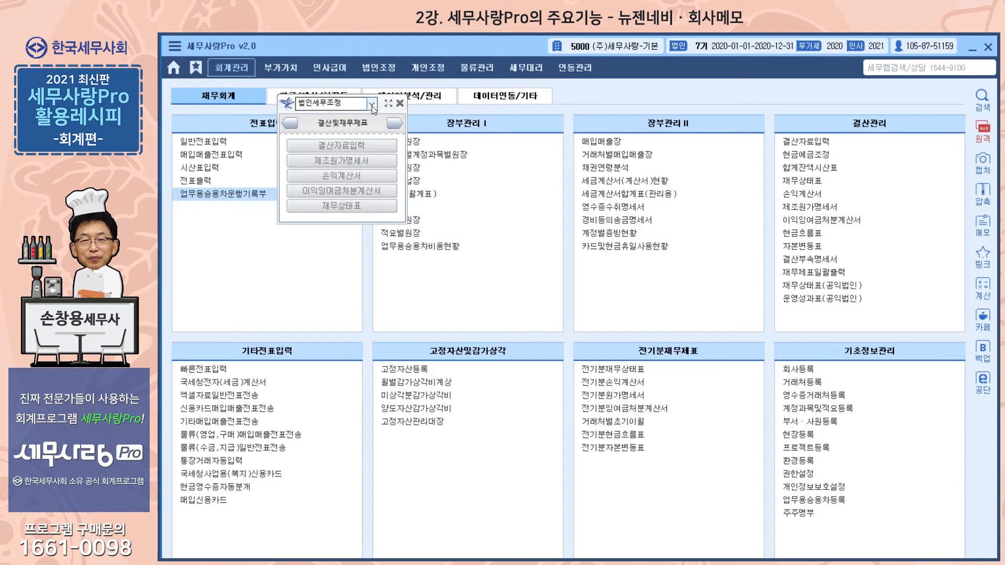
Step: Check the available processes in 뉴젠네비 and view the full 법인세무조정 process map before returning to the compact view
left_click(371, 104)
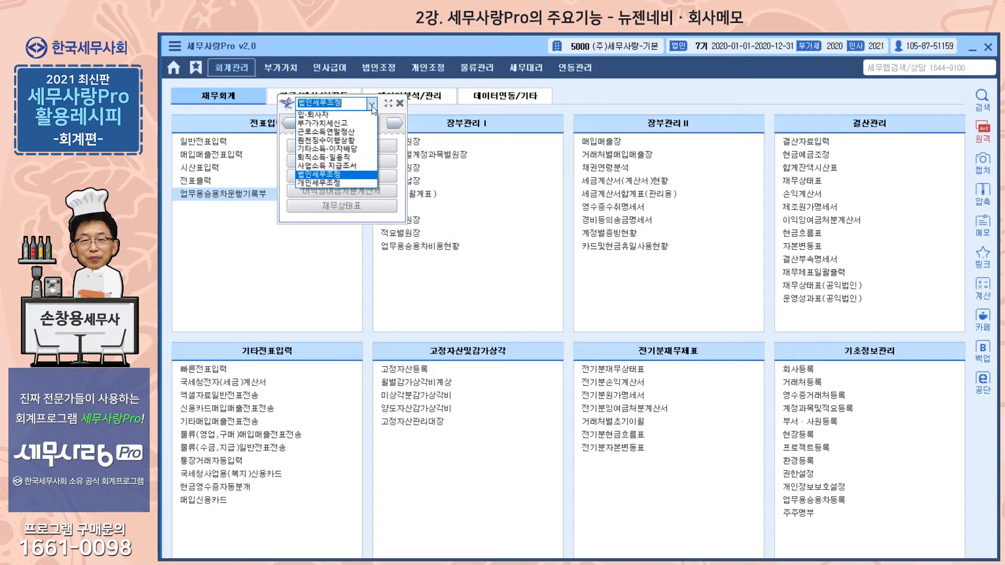
left_click(372, 106)
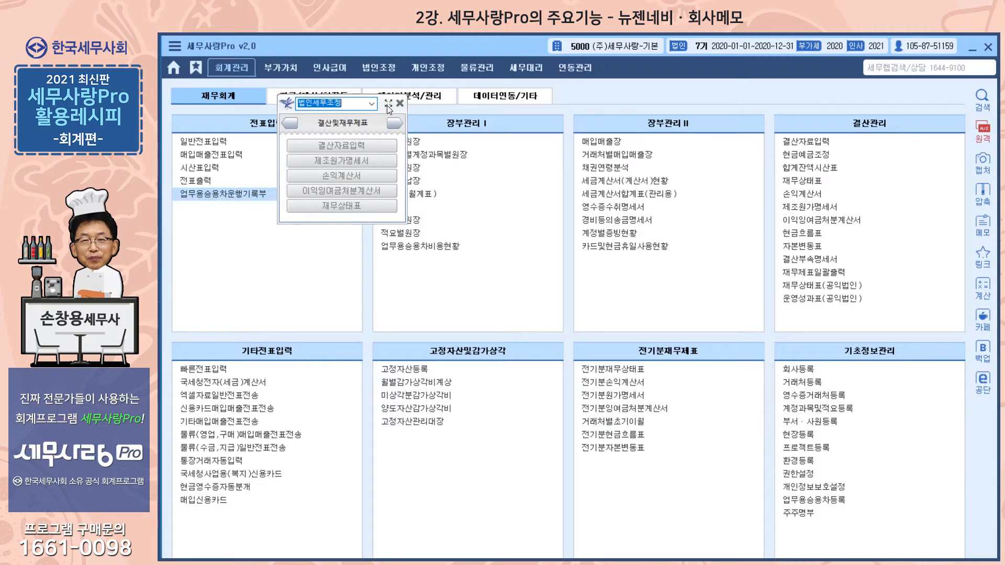
left_click(388, 105)
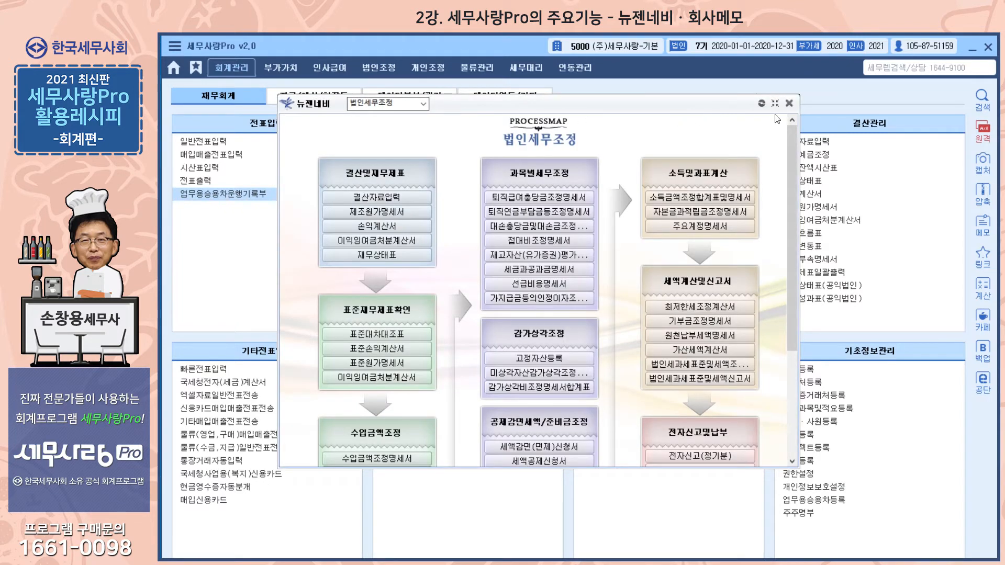
left_click(775, 103)
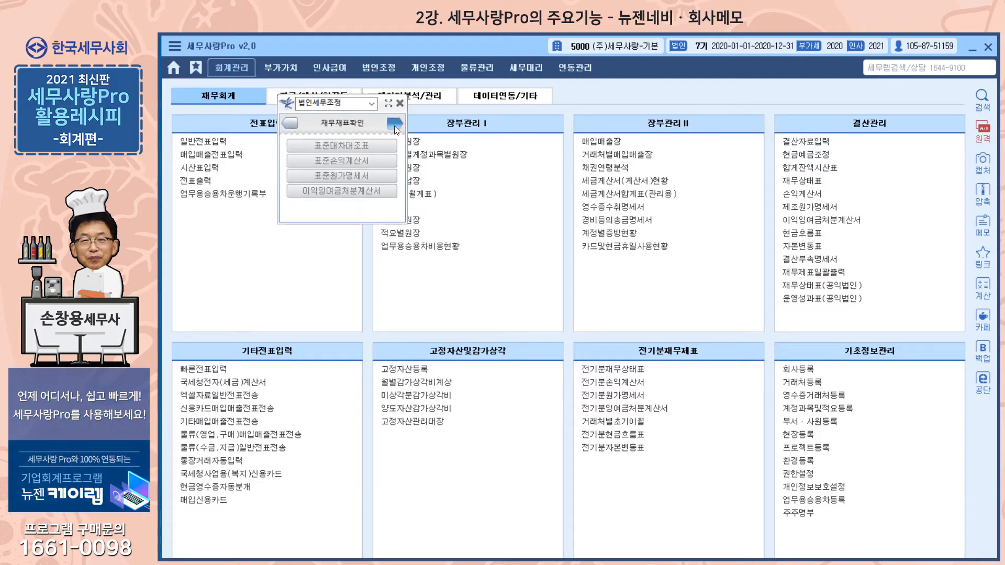
Step: Advance through the 법인세무조정 stages in 뉴젠네비, cancel the branch choice at 수입금액조정, and look over the full process map
left_click(395, 126)
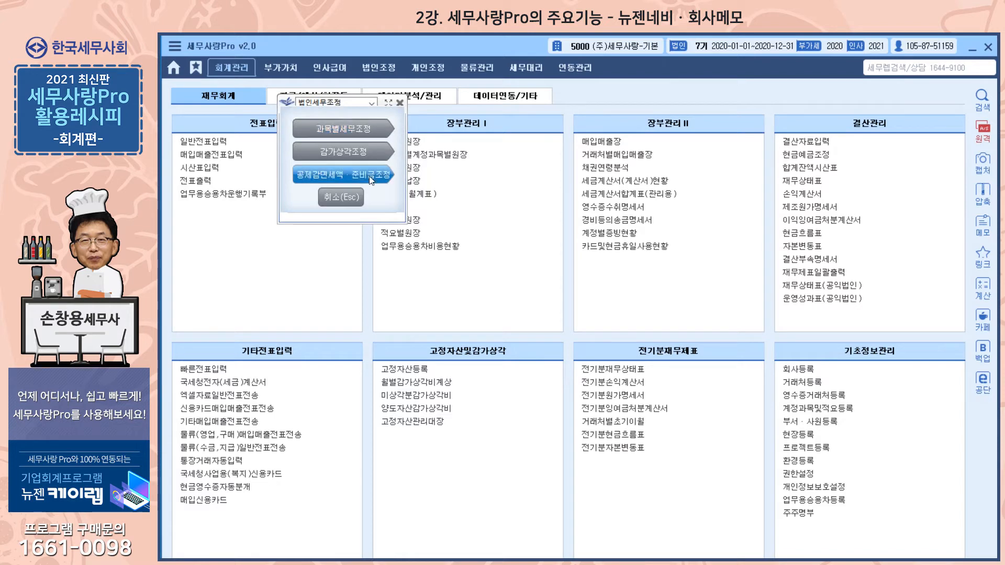
left_click(354, 195)
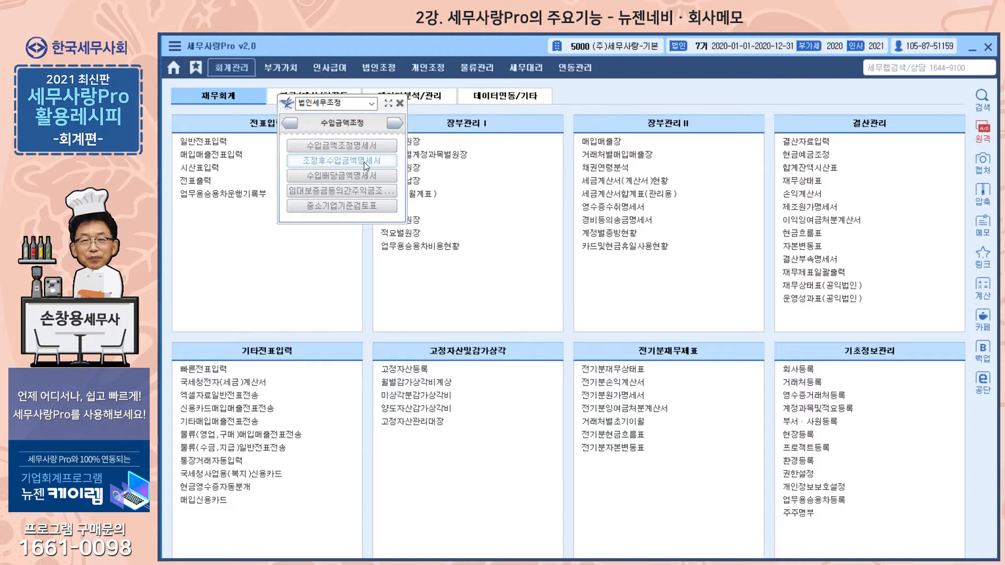
left_click(387, 104)
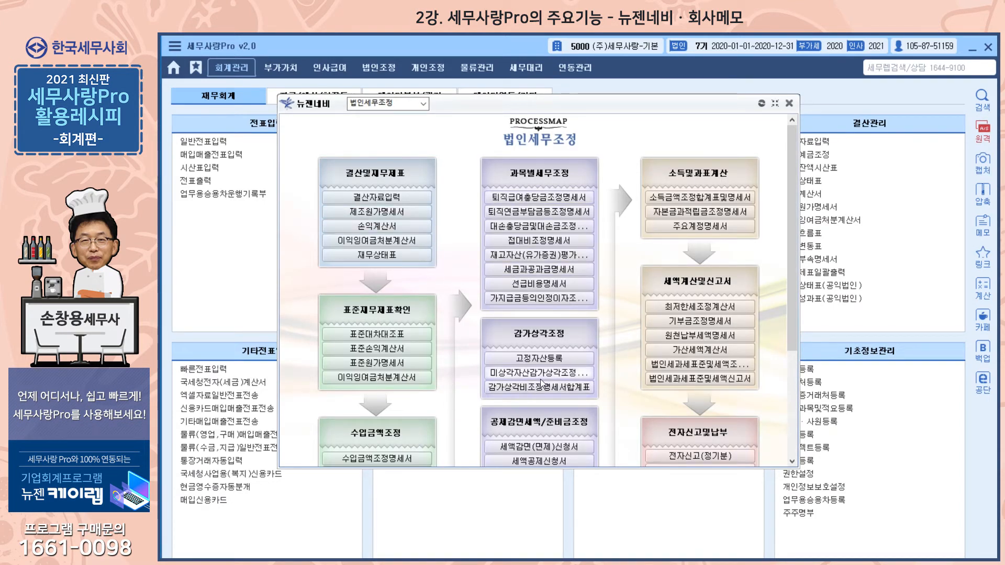
scroll(541, 382, "down", 3)
scroll(541, 380, "up", 3)
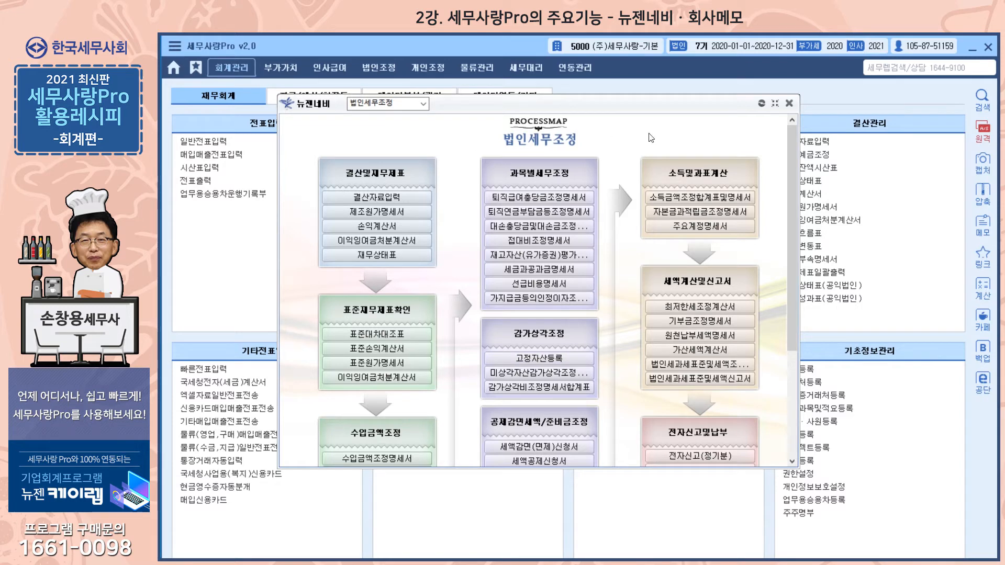
left_click(775, 104)
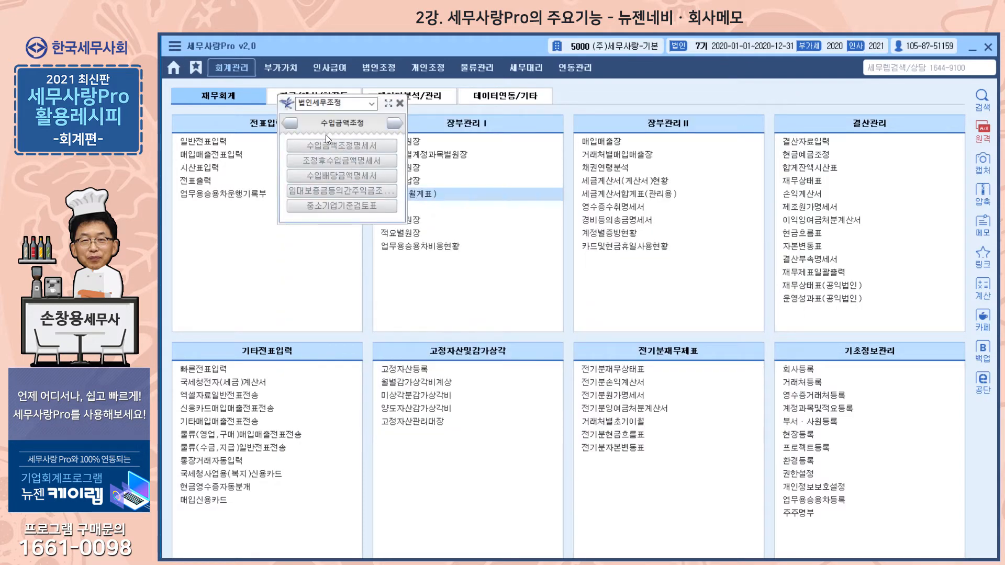
Step: Show the 뉴젠네비 process map with the 상세보기 option, and return it to the compact view
right_click(314, 123)
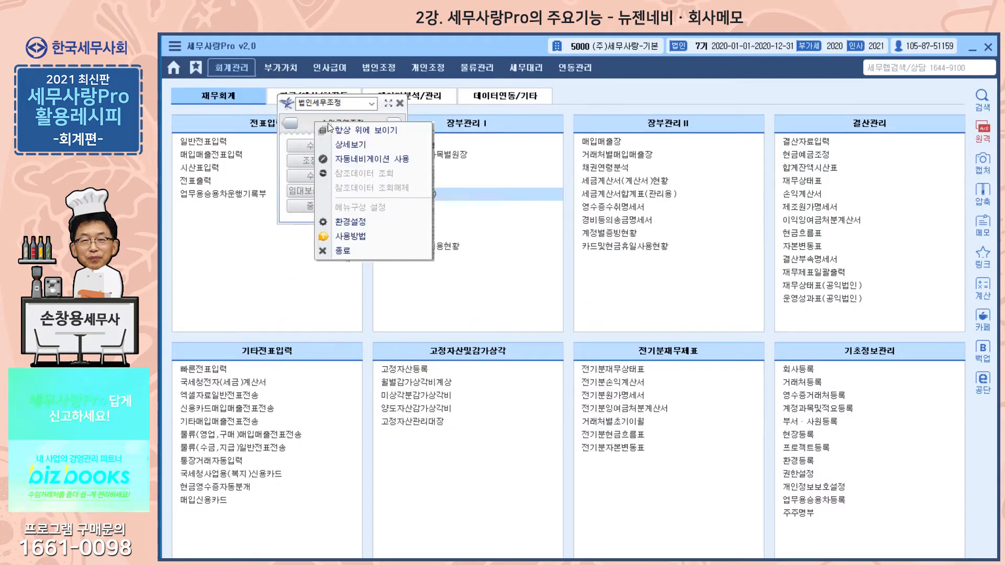
left_click(360, 146)
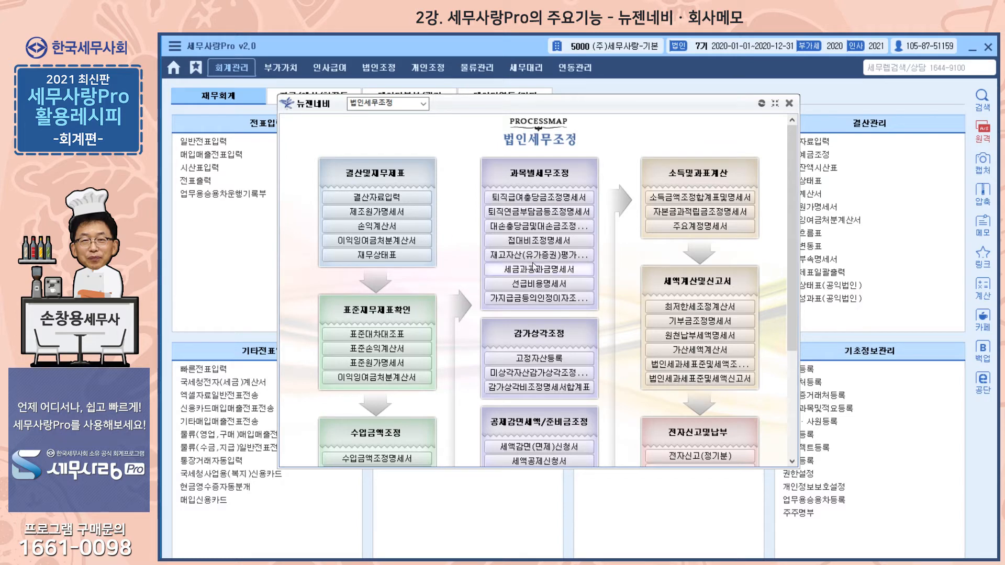
left_click(775, 103)
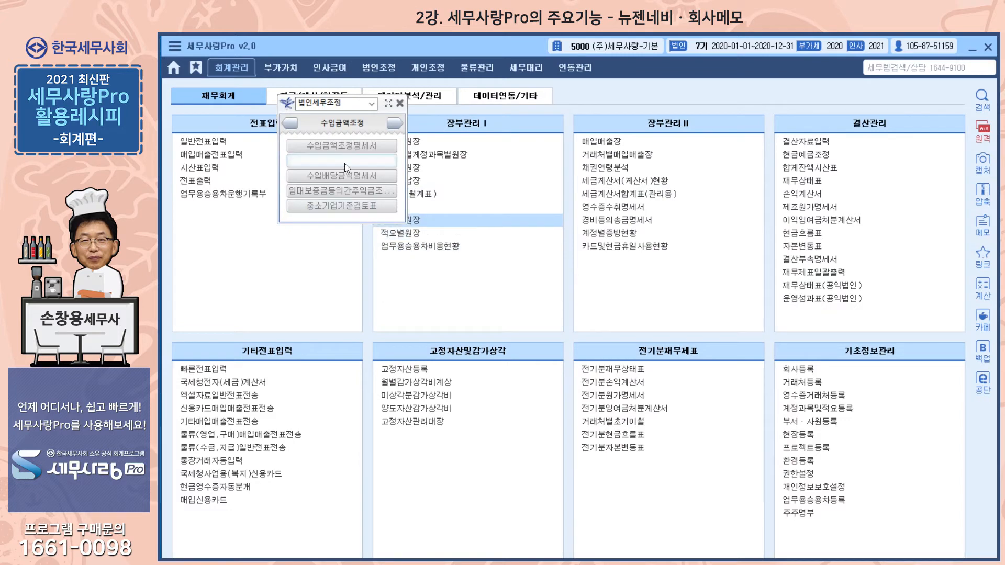
Step: Expand 뉴젠네비 to the full process map and minimize the main program window so only the map stays on the desktop
left_click(388, 103)
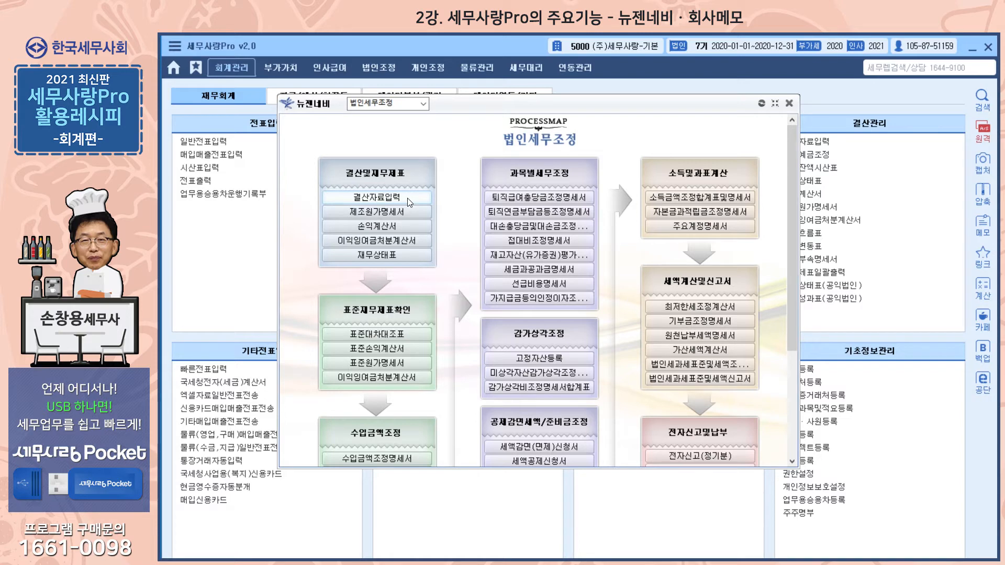
left_click(414, 49)
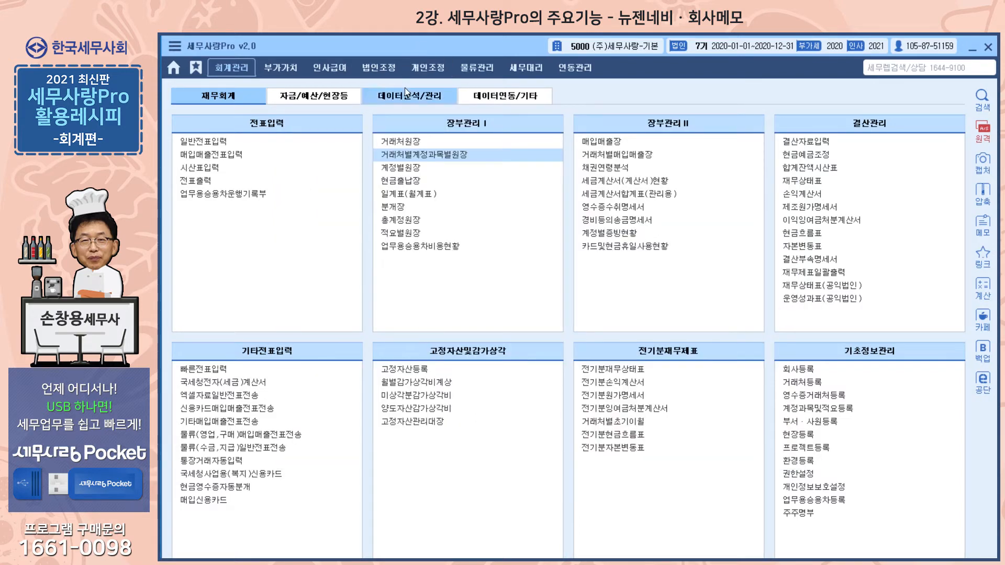
left_click(970, 53)
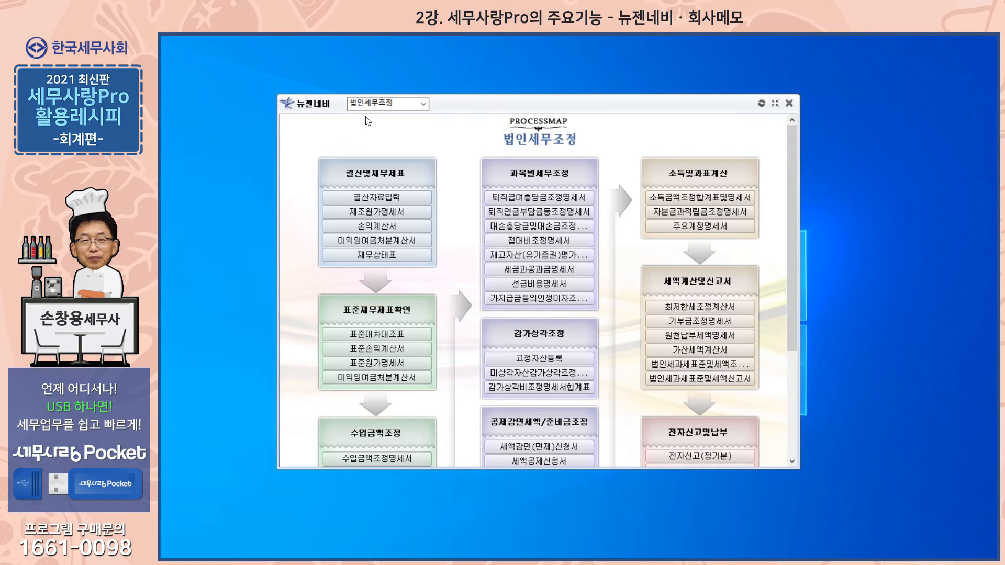
Step: Open 결산자료입력 directly from the 법인세무조정 map, close it, and view the remaining stages of the map
left_click(379, 197)
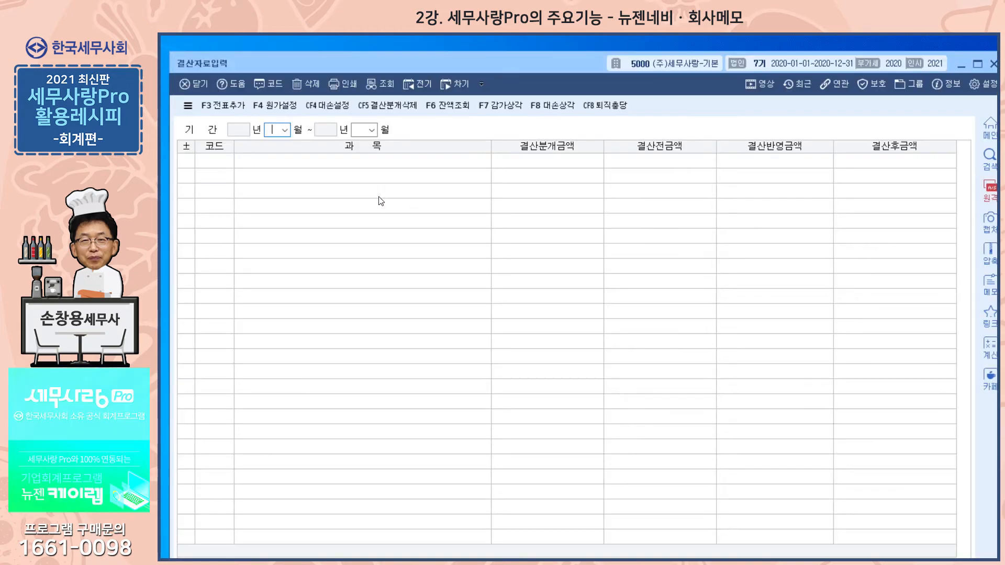
left_click_drag(407, 61, 401, 50)
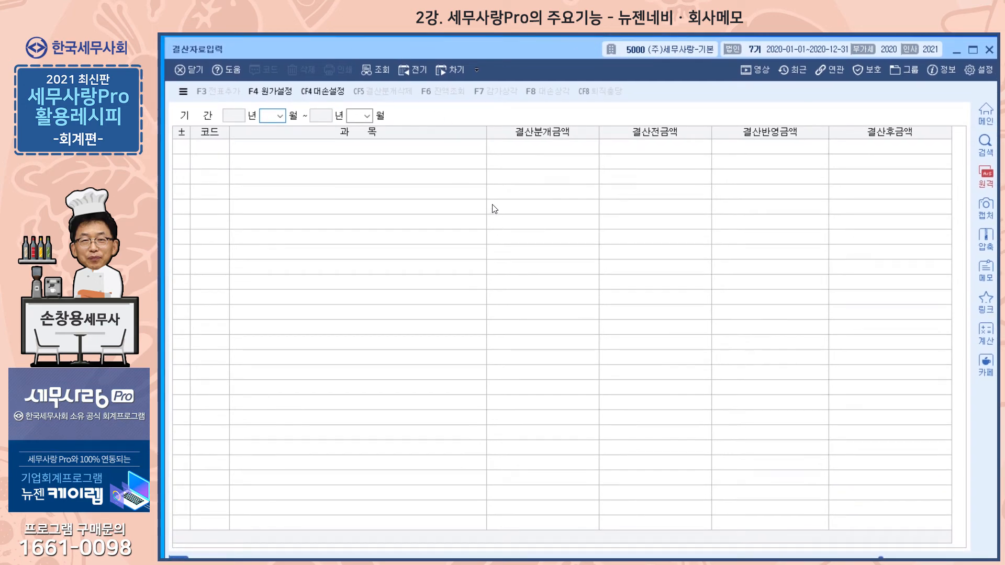
left_click(988, 51)
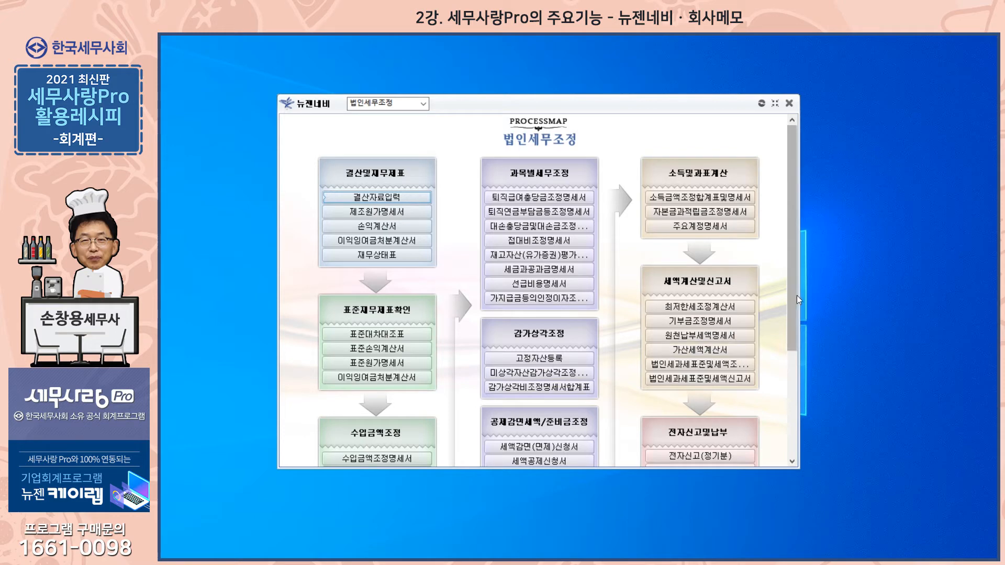
left_click_drag(790, 273, 792, 349)
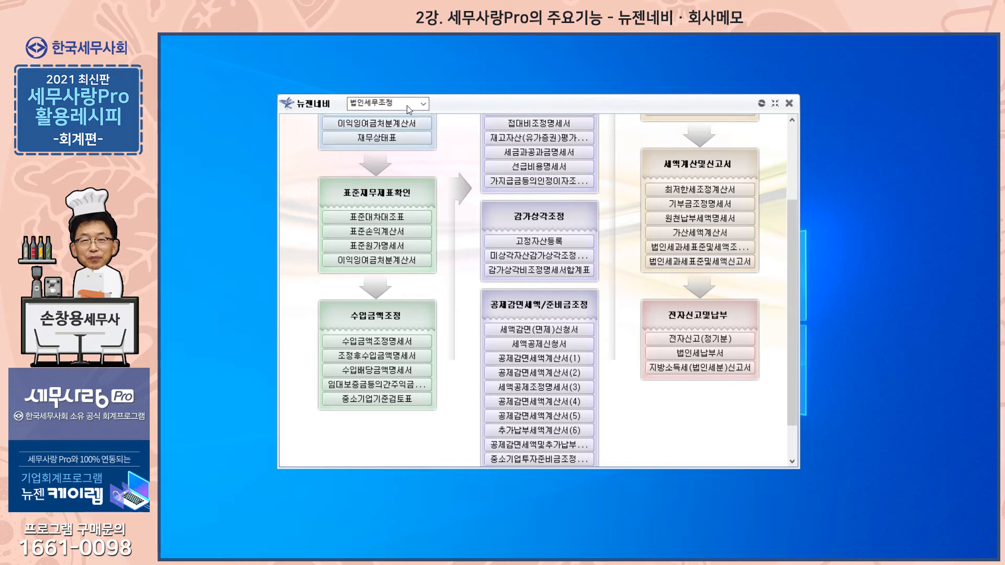
Step: Switch the 뉴젠네비 process map from 법인세무조정 to 부가가치세신고
left_click(424, 103)
scroll(397, 136, "up", 2)
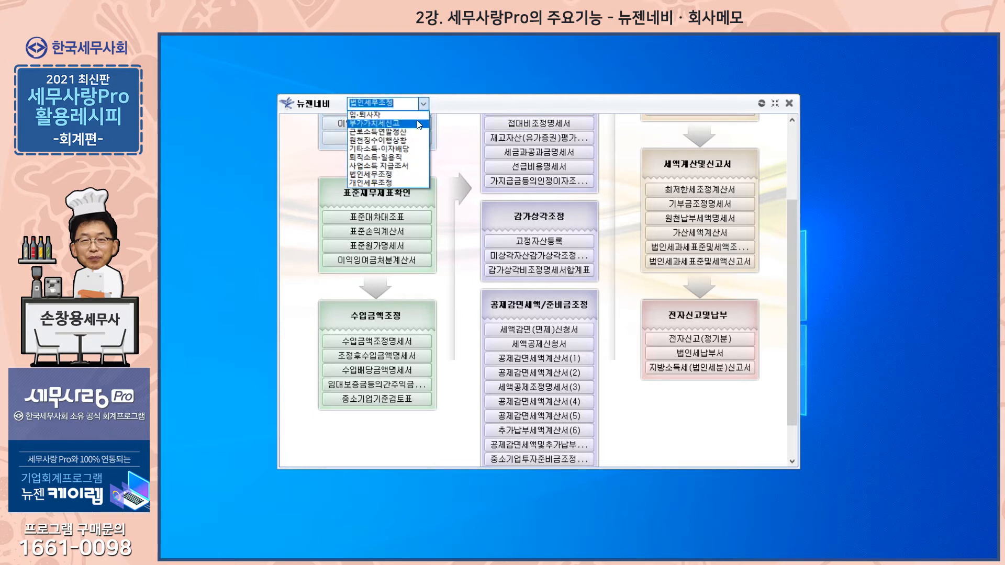
left_click(417, 127)
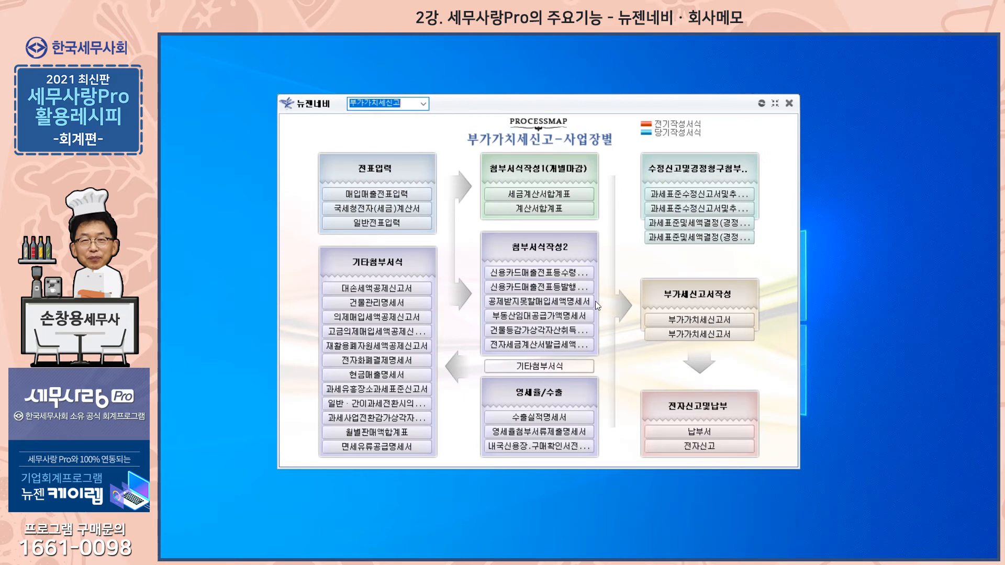
Step: Run 참조데이터 조회 on the 부가가치세신고 map for 2. 1기[확정], covering April to June 2020
right_click(453, 159)
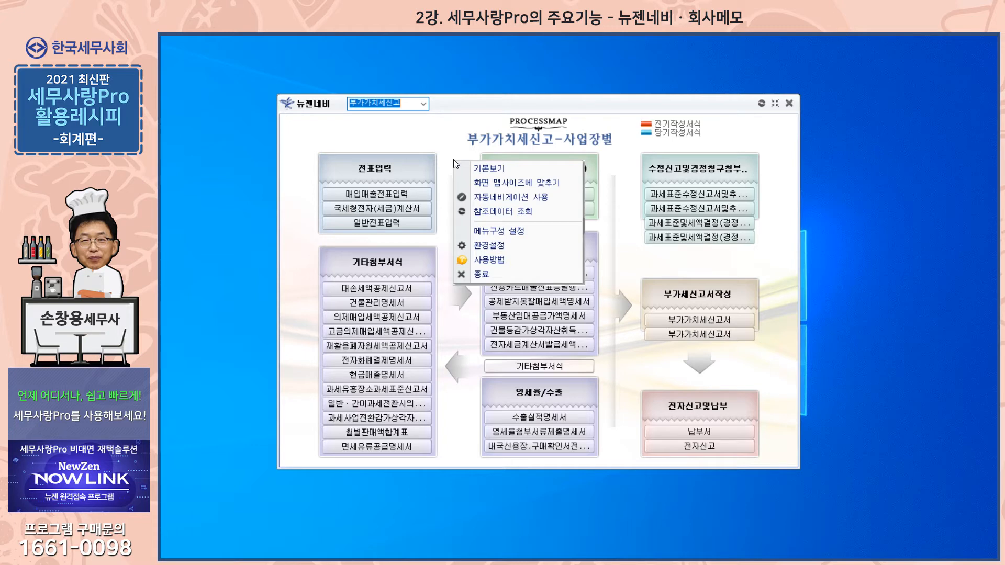
left_click(499, 215)
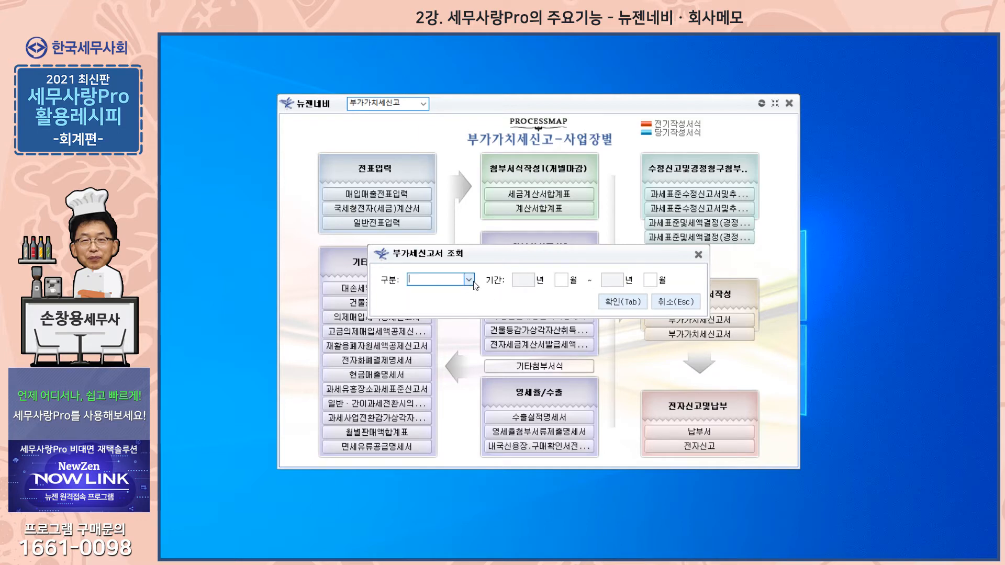
type("2. 1기[확정")
key("Return")
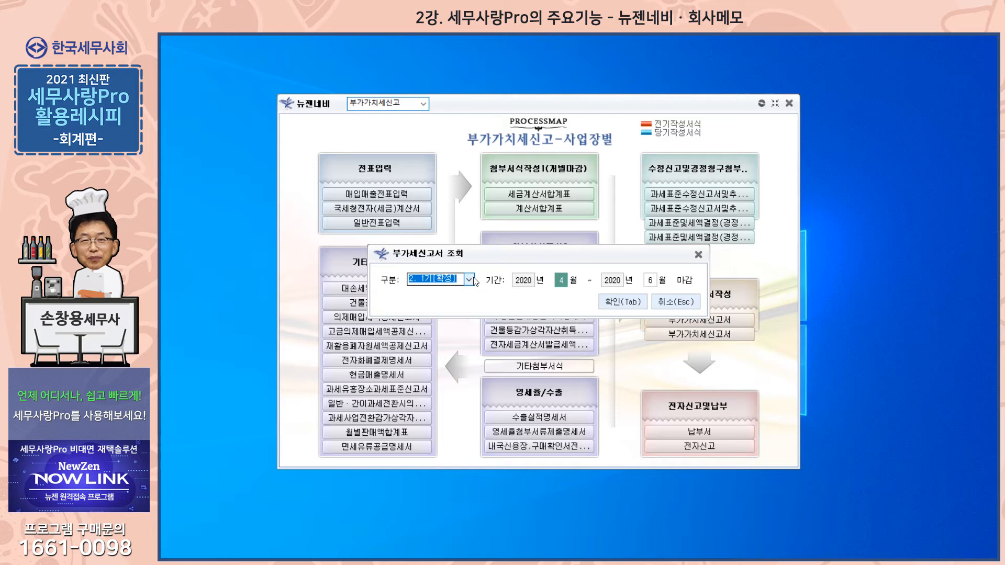
left_click(628, 304)
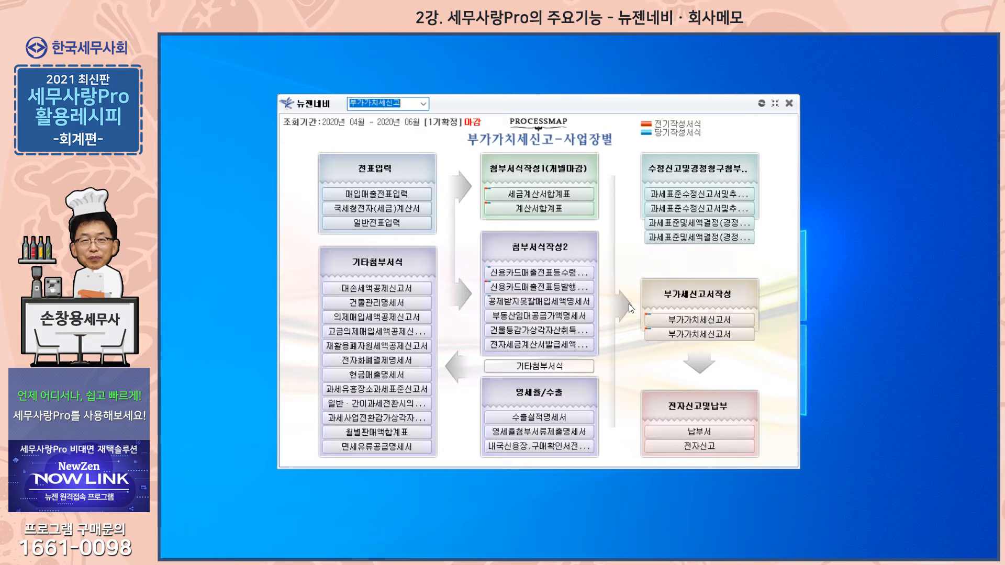
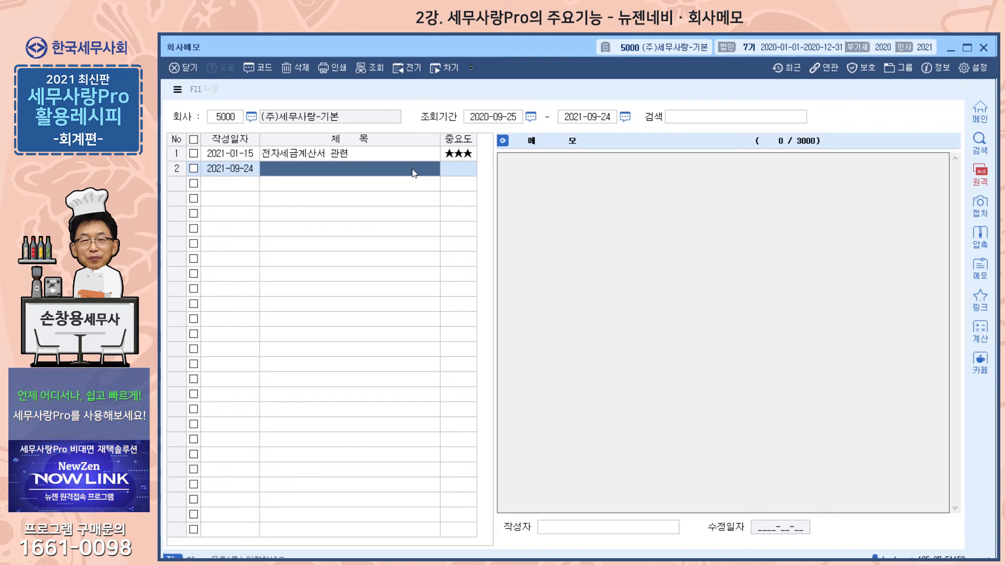
Step: View the 전자세금계산서 관련 memo in 회사메모, and add a new memo titled 교육일정등록 with importance 2.중
left_click(343, 153)
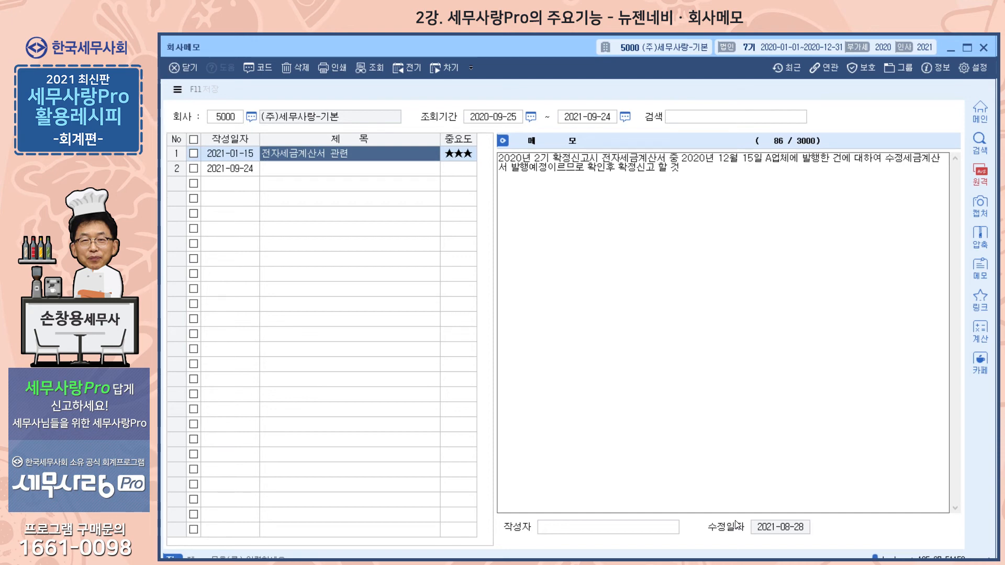
left_click(271, 171)
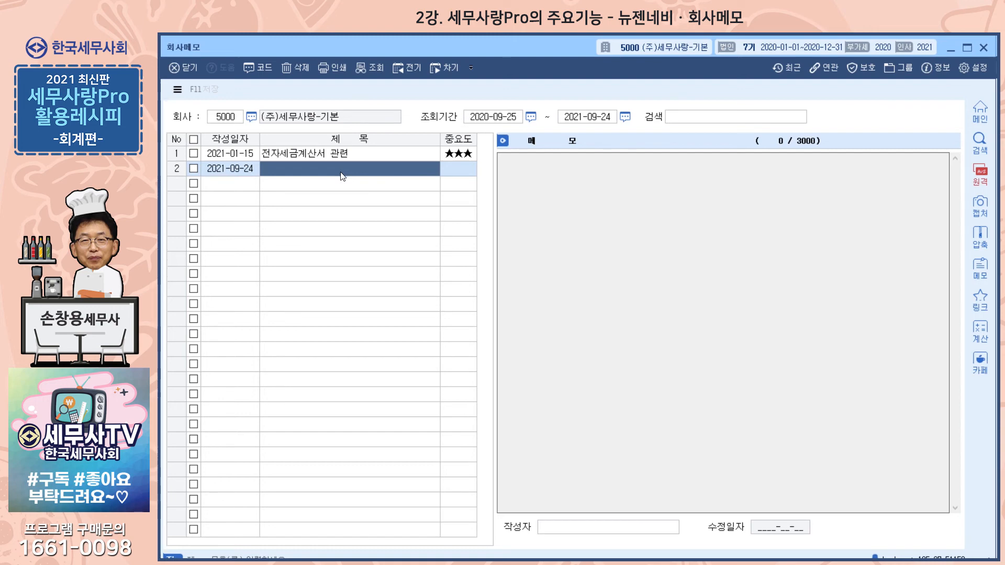
type("교육웹")
type("정등록")
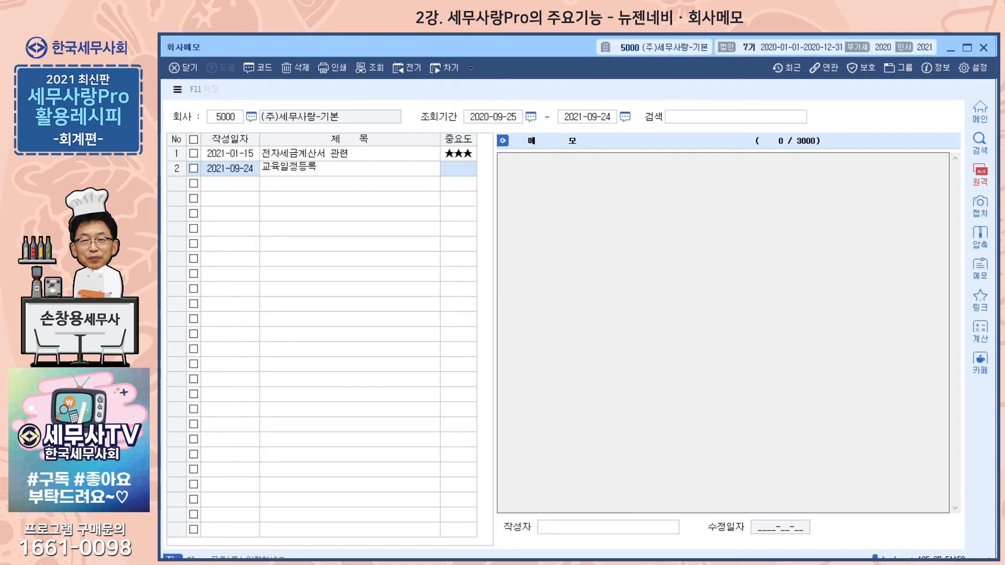
key("Return")
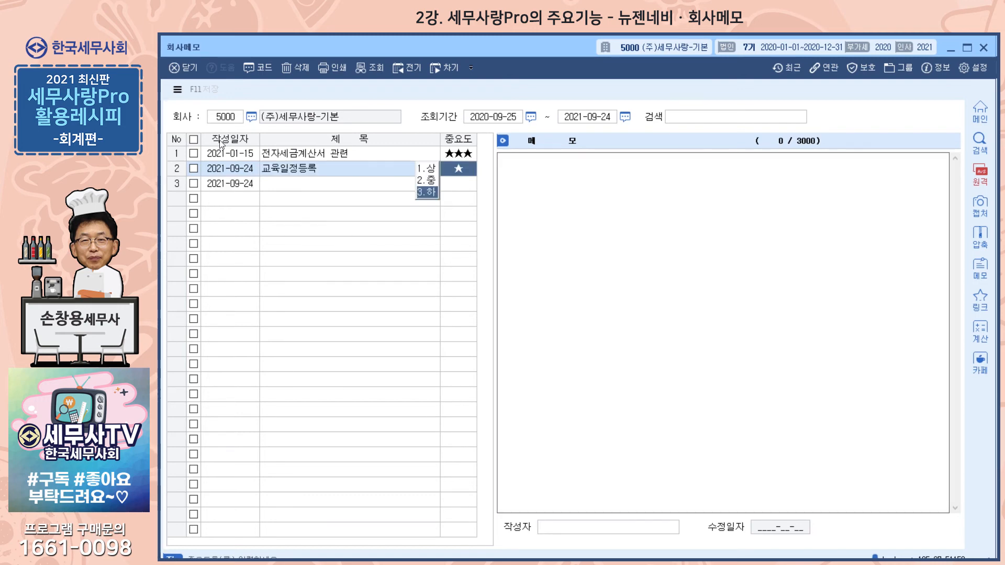
left_click(434, 181)
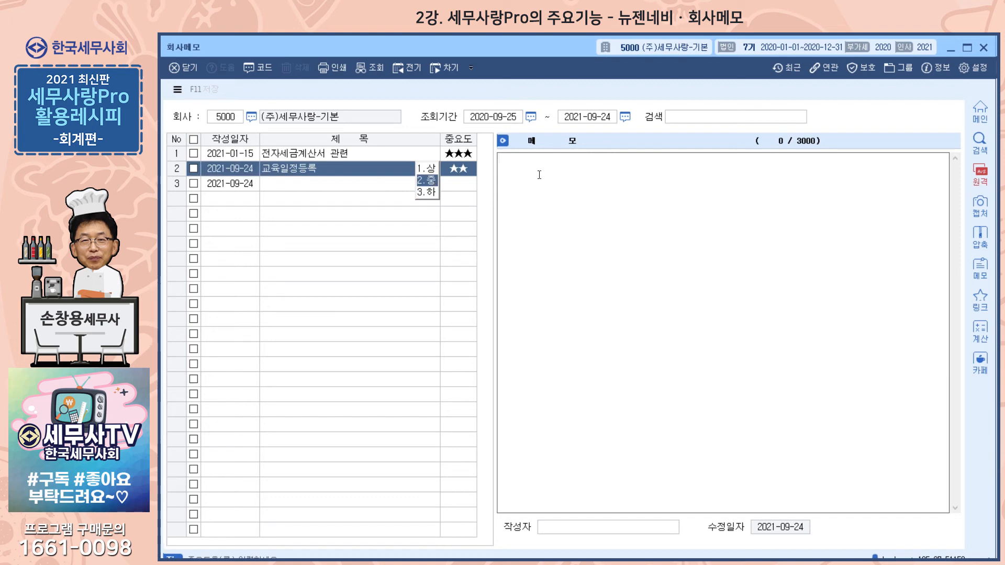
Step: Write "회계편 교육 촬영" as the content of the 교육일정등록 memo and save it
type("회계")
type("편 ㄱ")
type("교육 일")
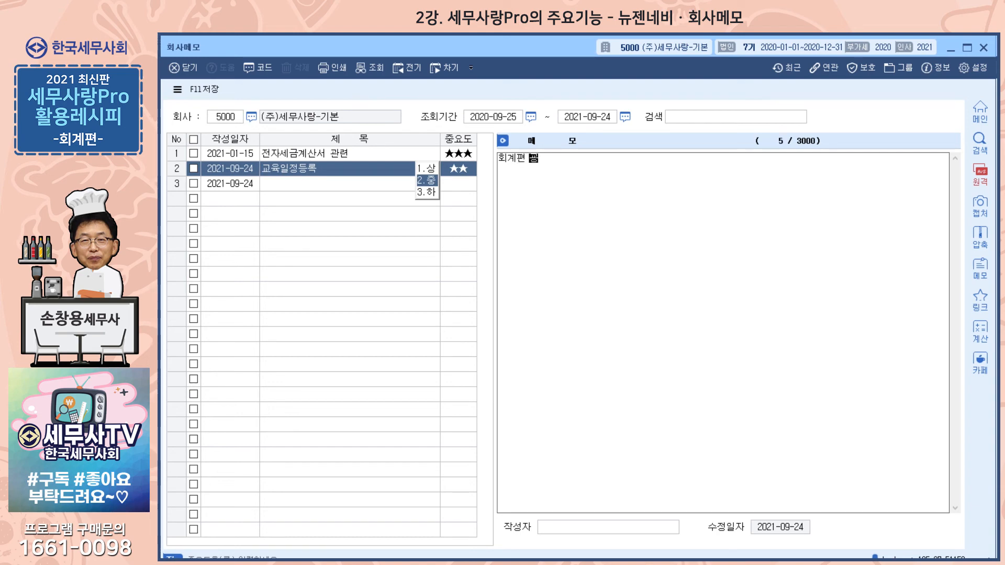
type("영")
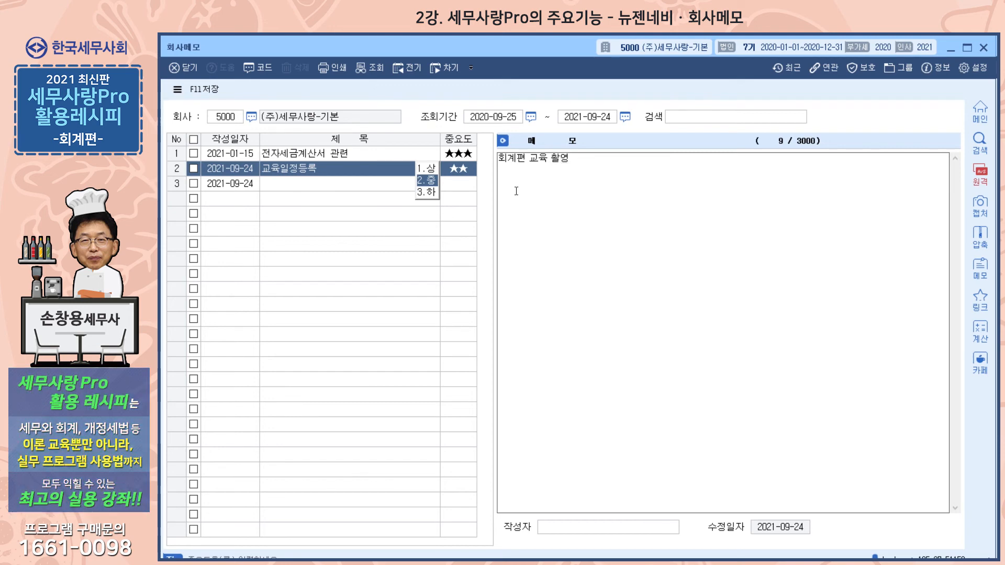
left_click(454, 184)
left_click(457, 189)
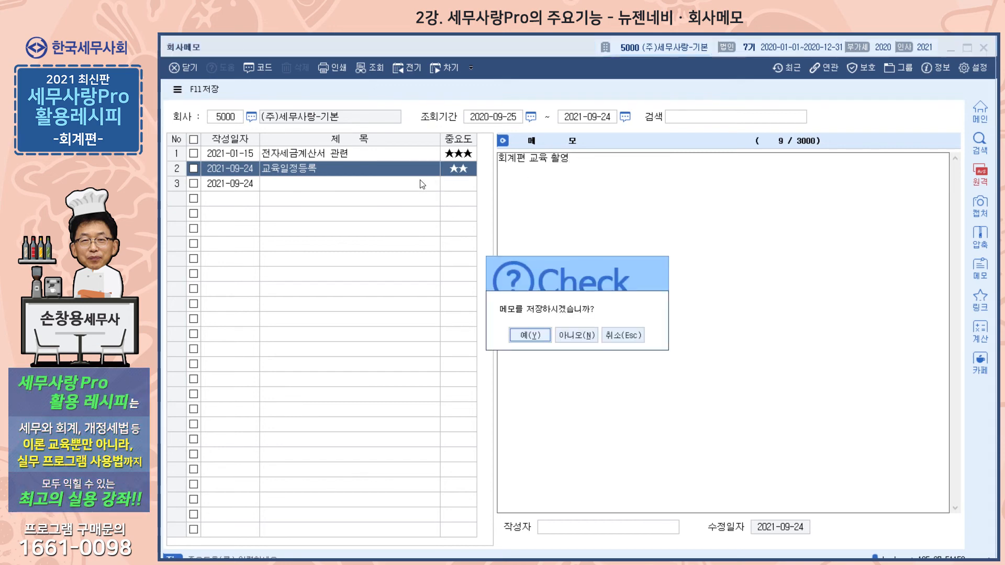
left_click(530, 335)
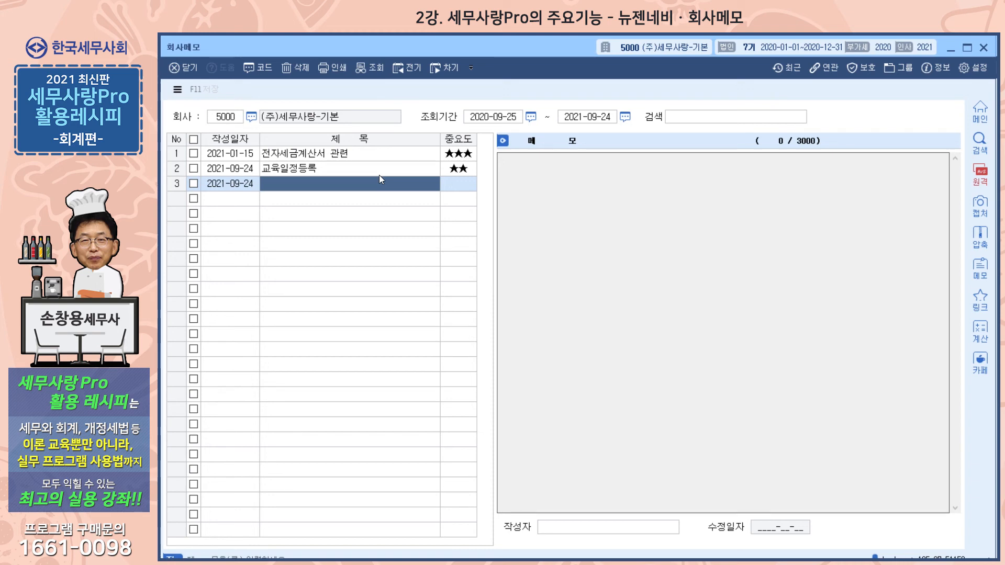
Step: Tick the two saved memos, and list the company memos for the period 2017-09-01 to 2021-09-24
left_click(193, 169)
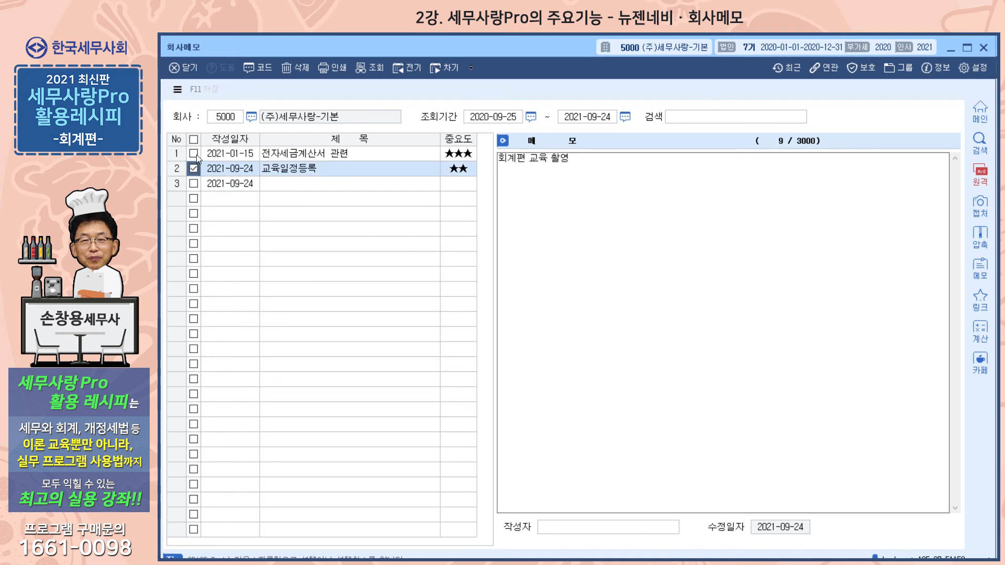
left_click(195, 154)
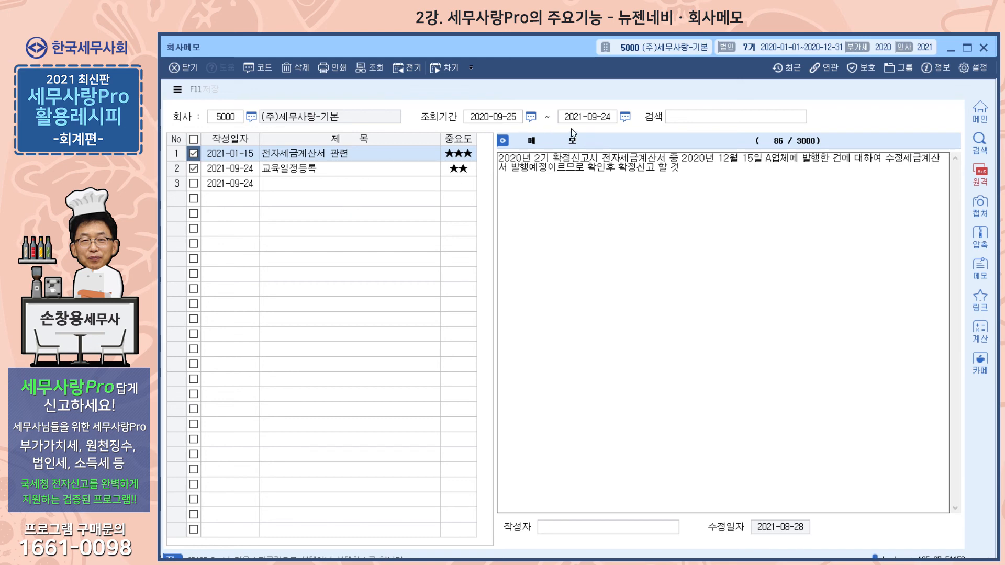
left_click(530, 116)
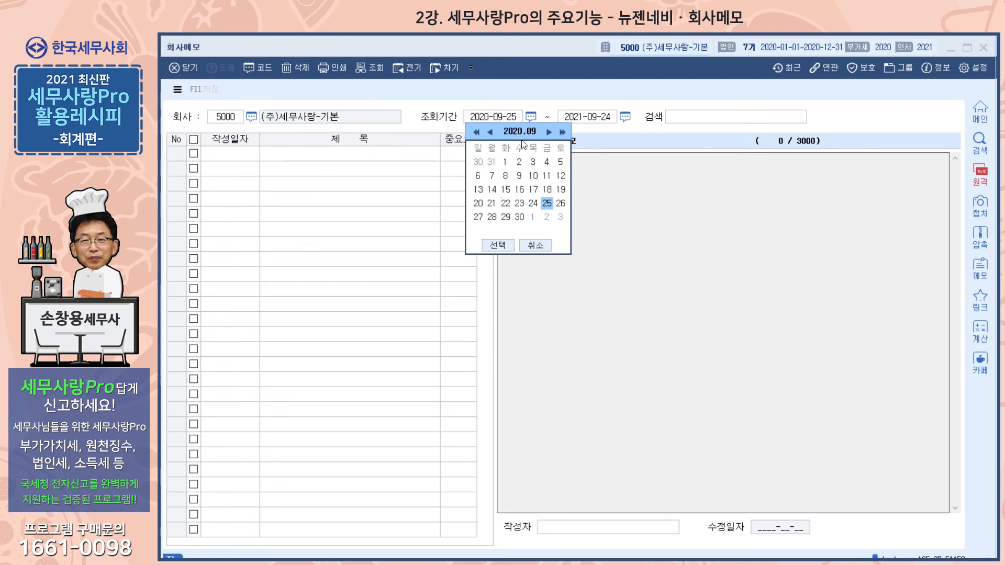
left_click(475, 132)
left_click(475, 132)
left_click(475, 132)
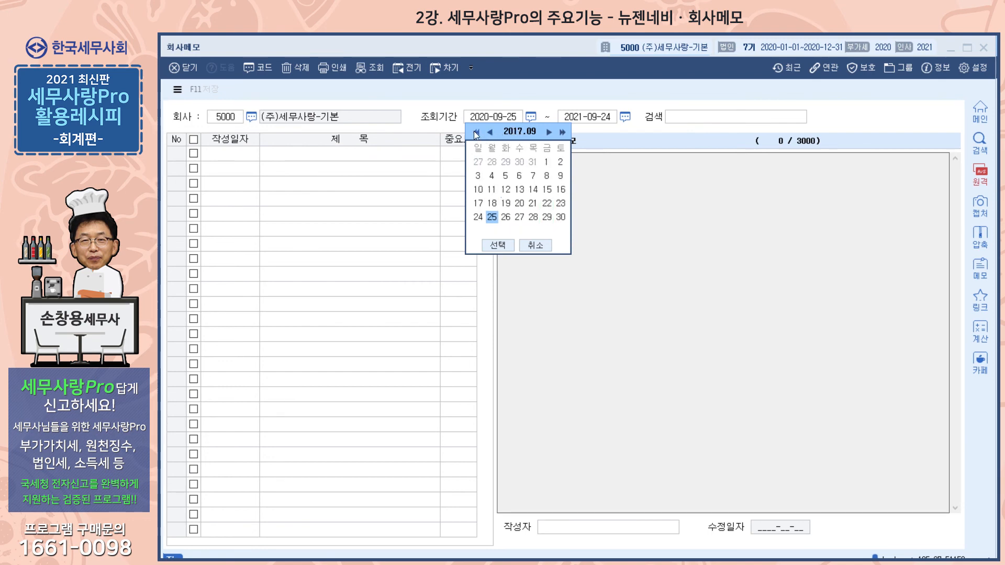
left_click(547, 162)
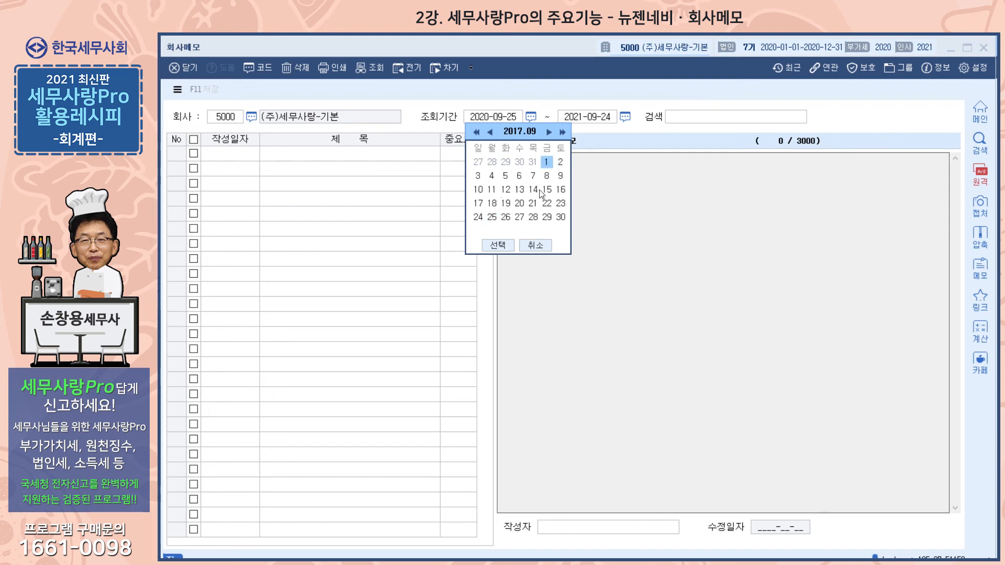
left_click(499, 245)
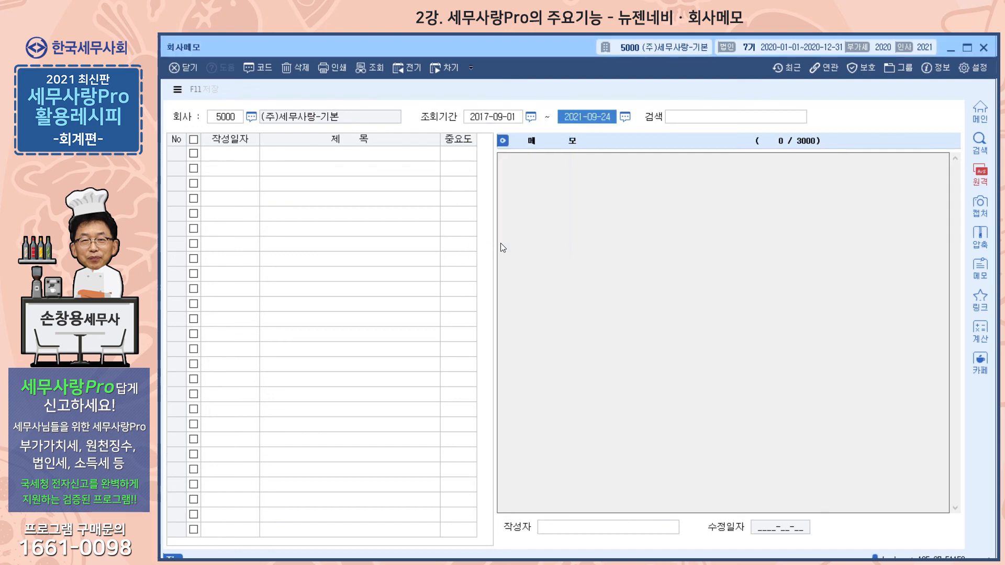
key("Return")
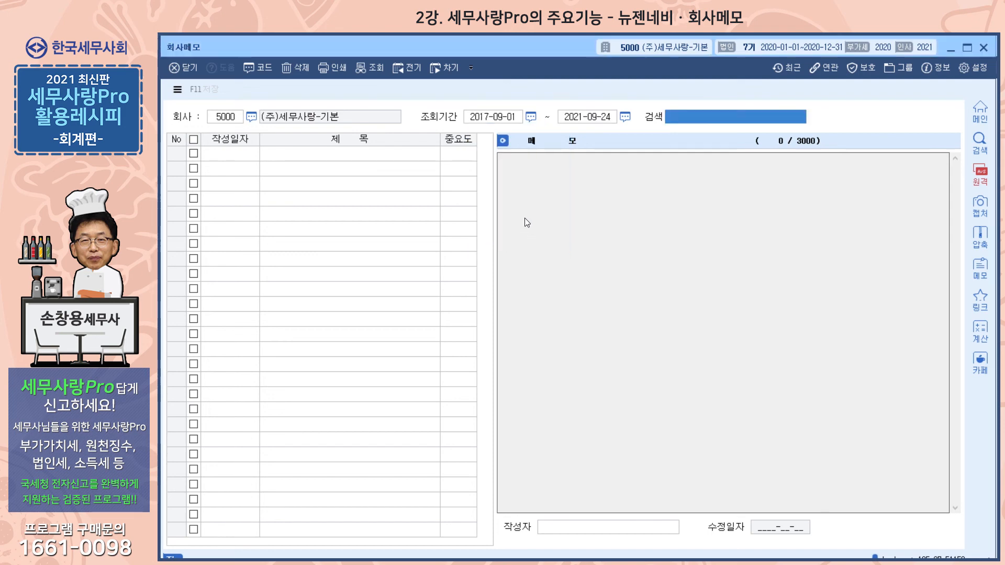
key("Return")
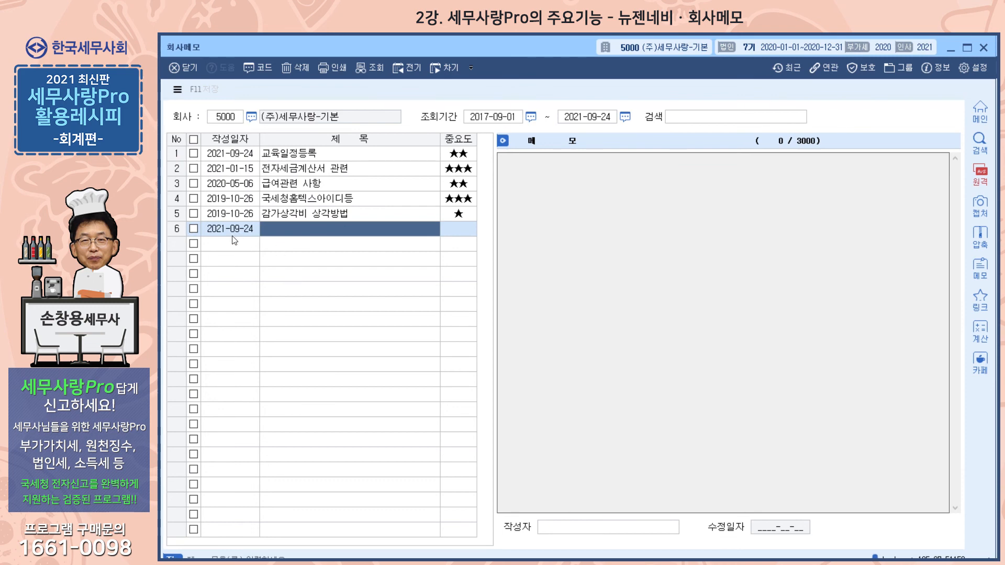
Step: Look through the contents of the five listed memos, from 교육일정등록 to 감가상각비 상각방법
left_click(230, 216)
left_click(234, 200)
left_click(239, 182)
left_click(240, 168)
left_click(242, 154)
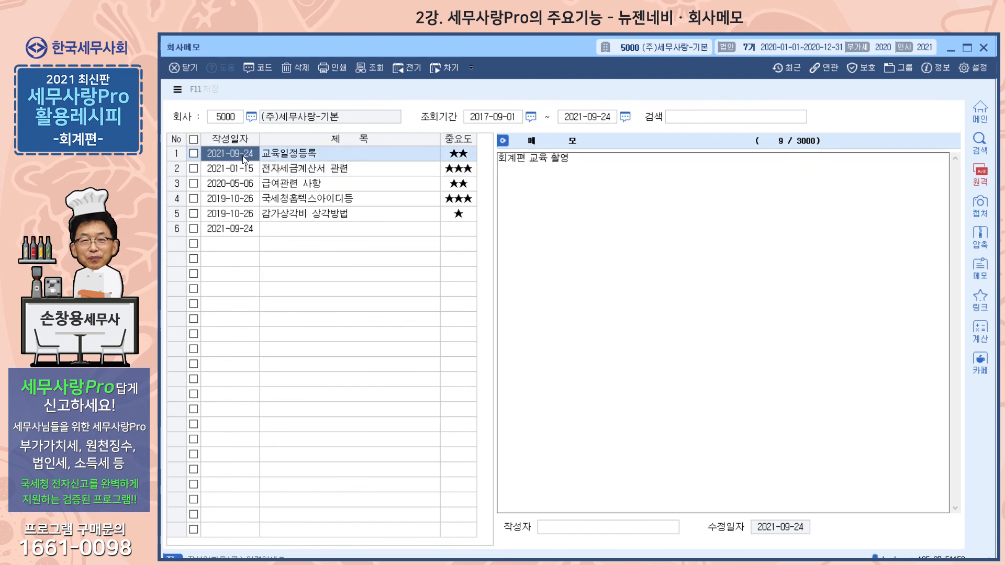
left_click(244, 168)
left_click(243, 183)
left_click(236, 196)
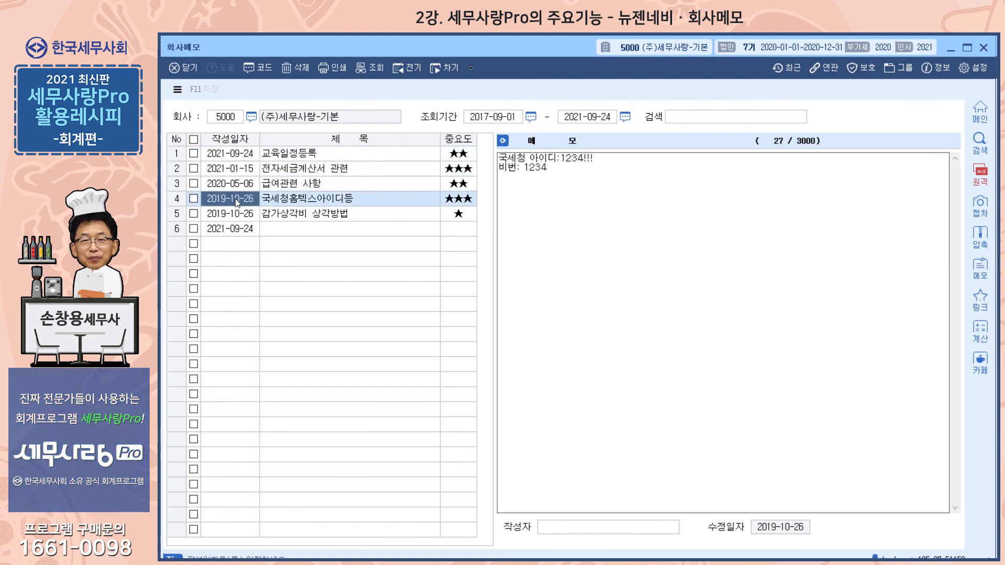
left_click(231, 213)
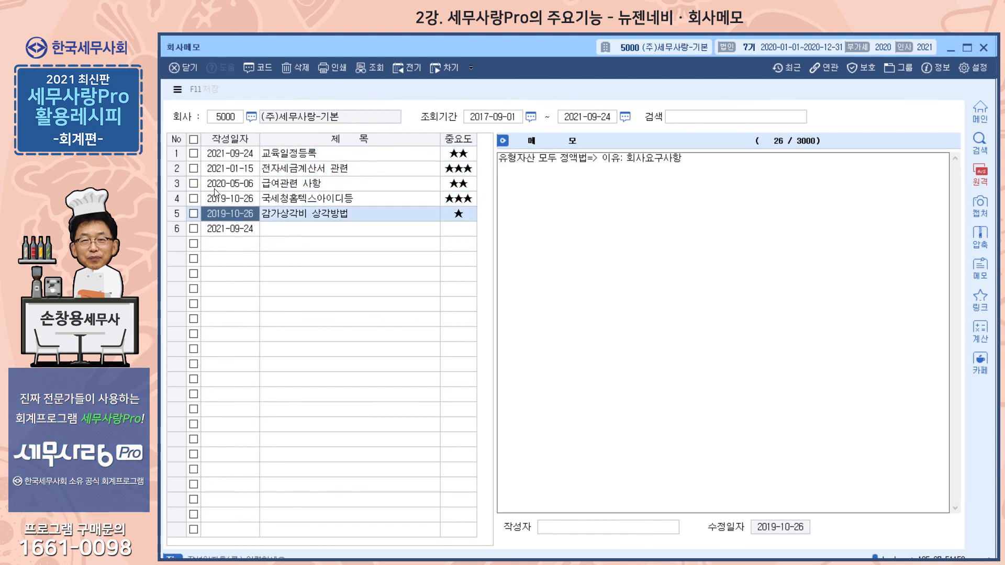
left_click(228, 184)
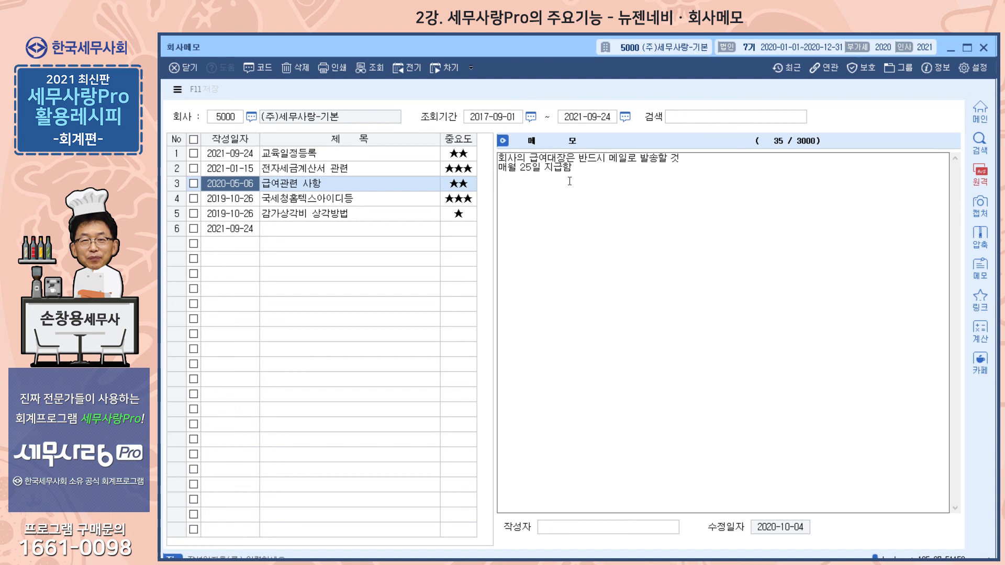
left_click(236, 199)
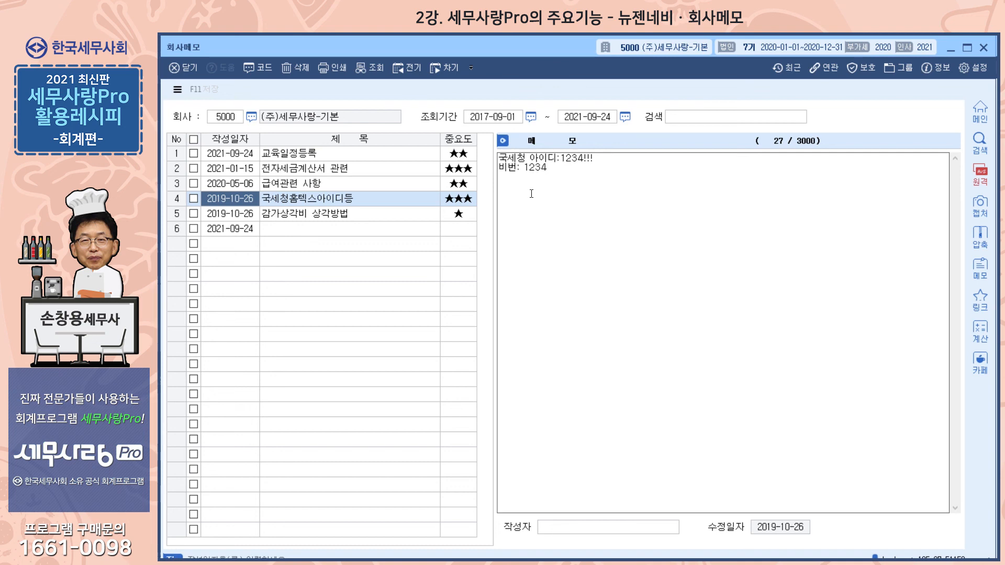
left_click(234, 213)
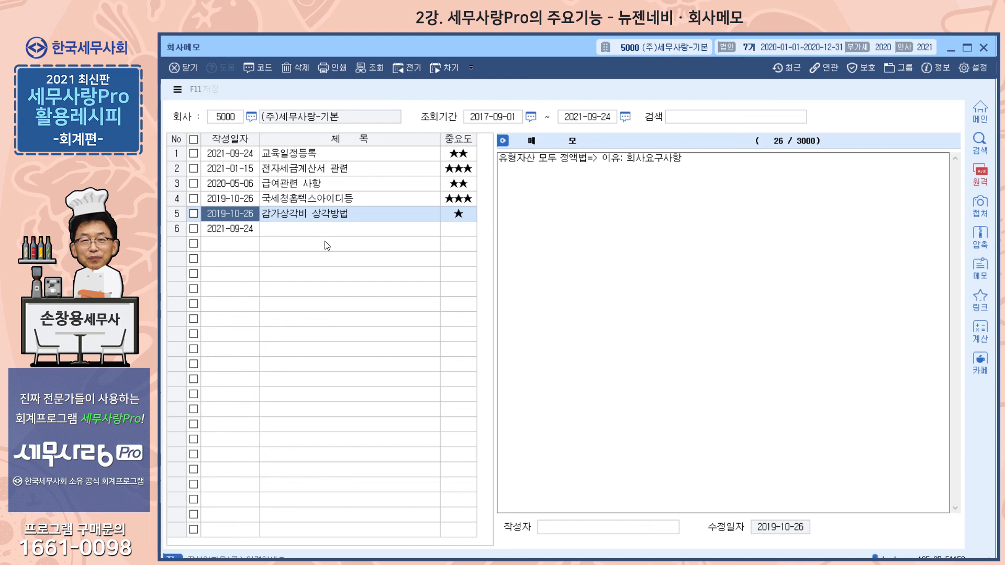
left_click(341, 154)
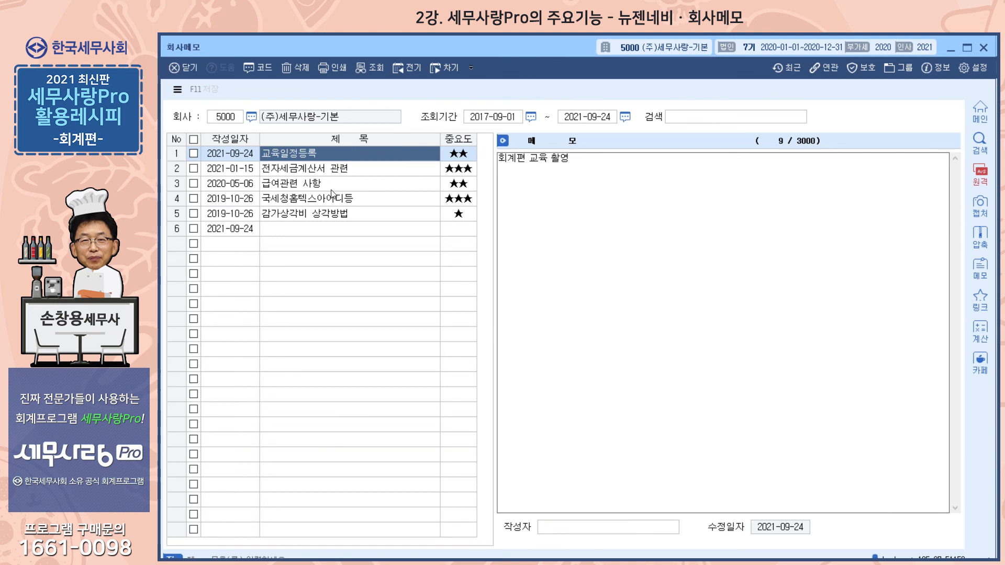
Step: Search the company memos for 국세청 and view the matching memo's content
left_click(689, 119)
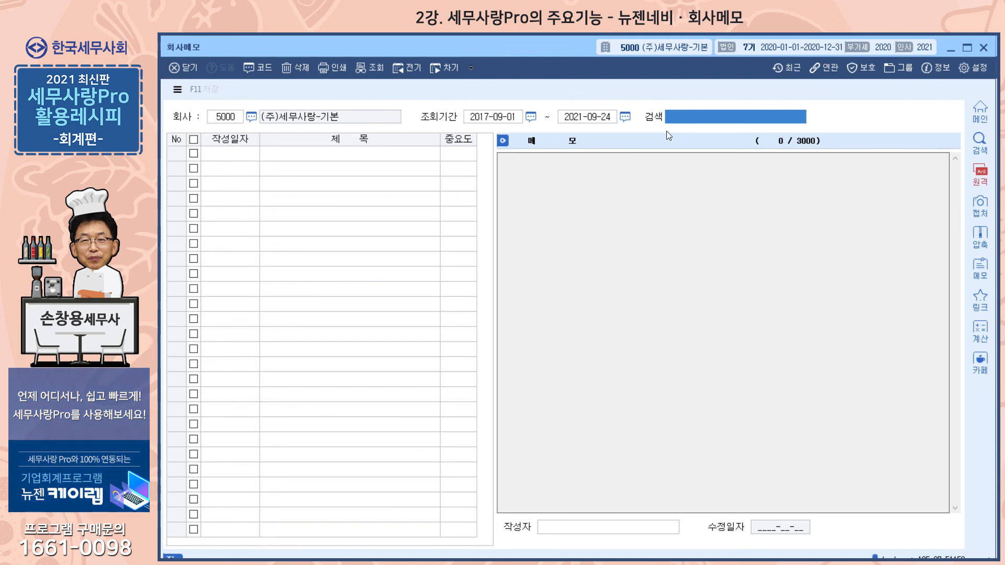
type("궈")
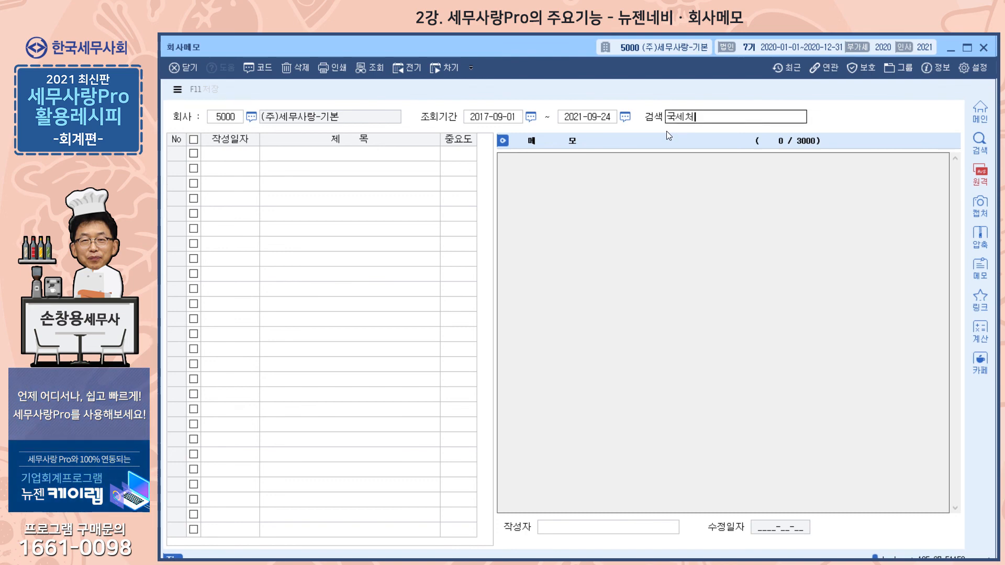
key("Return")
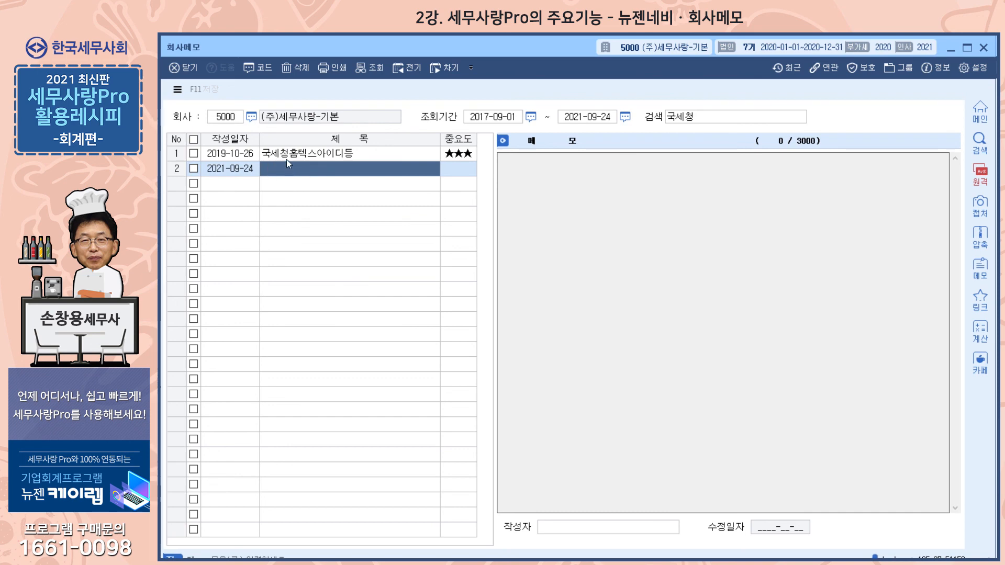
left_click(357, 156)
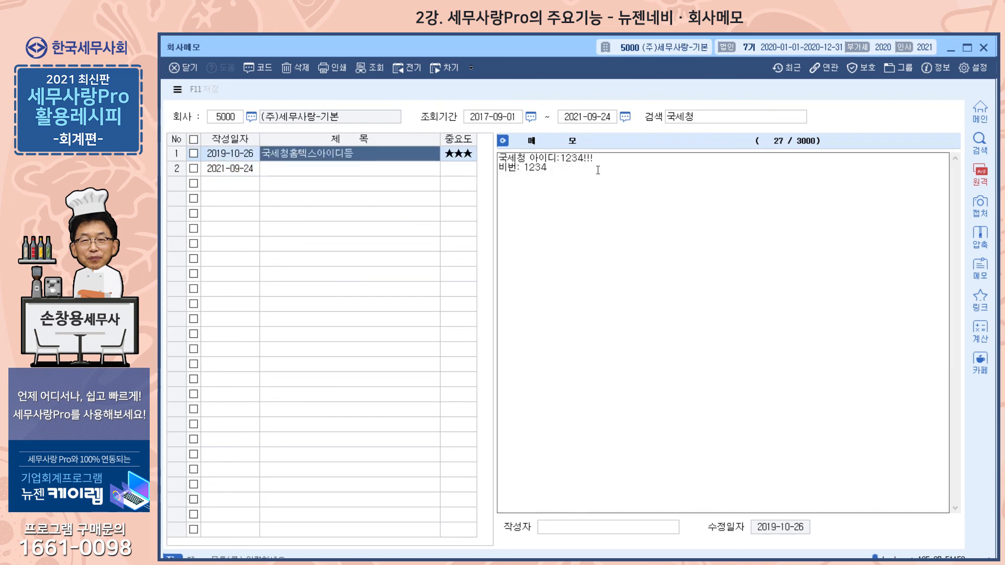
Step: Search the company memos for 교육 and view the content of the 교육일정등록 memo
left_click(707, 118)
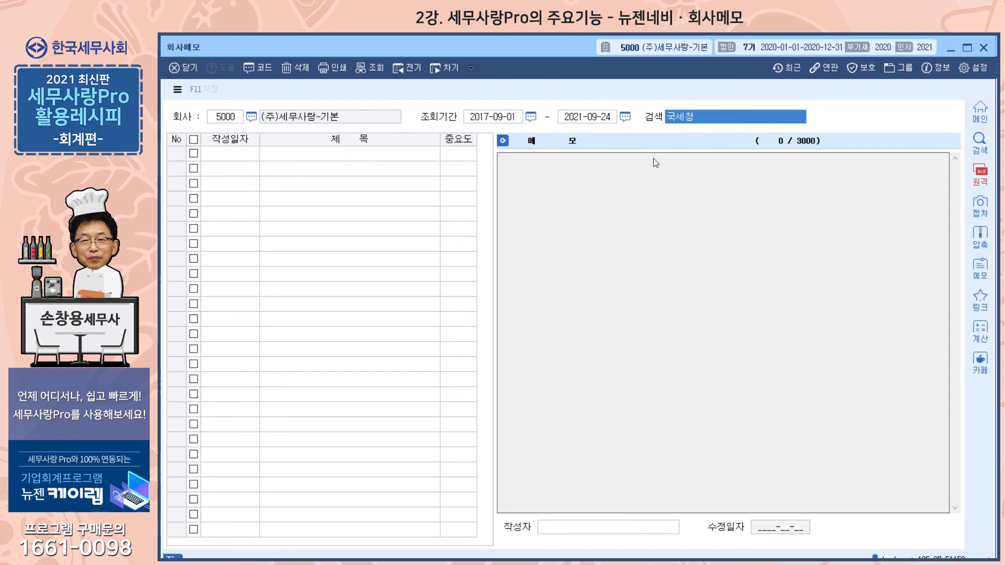
key("BackSpace")
type("교육")
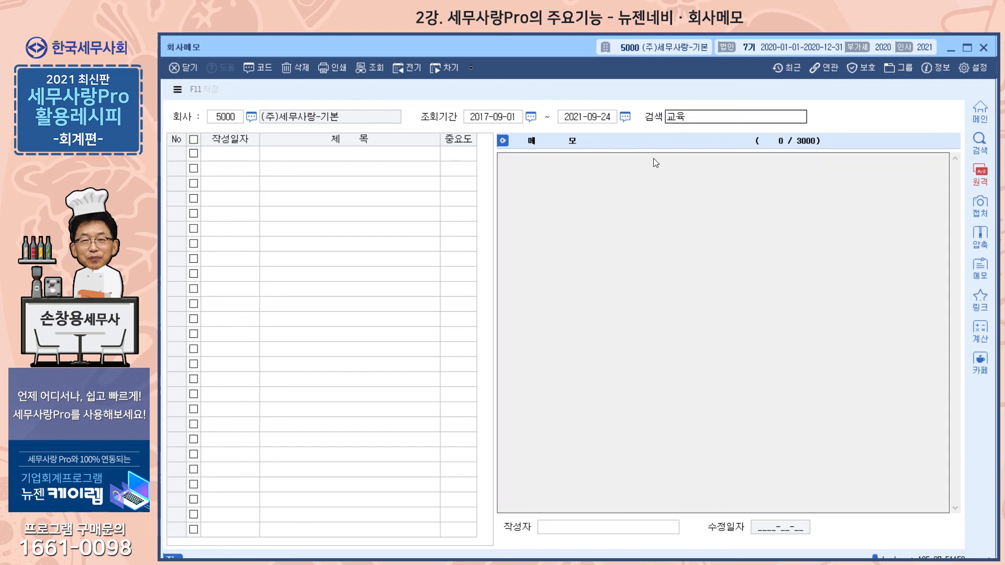
key("Return")
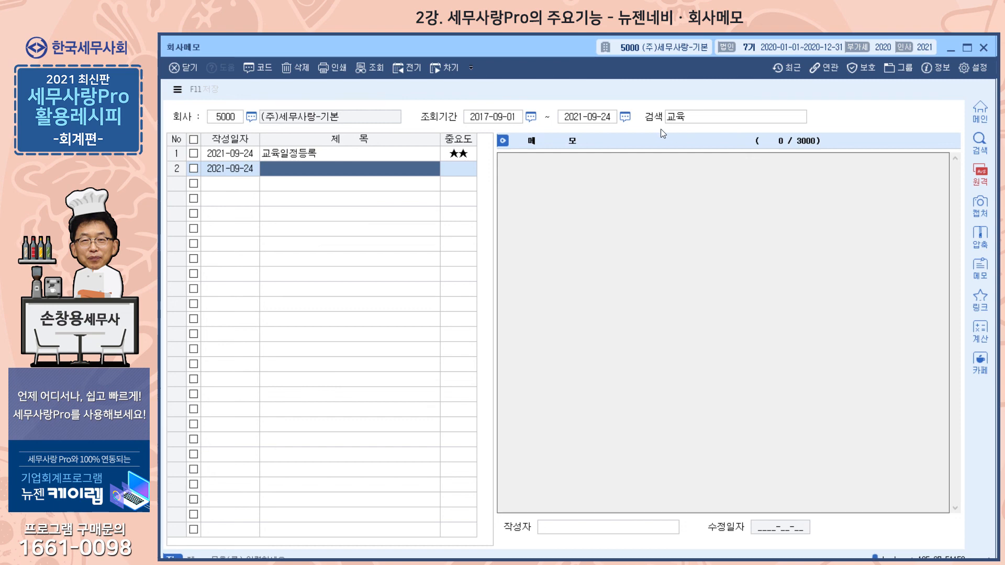
left_click(331, 153)
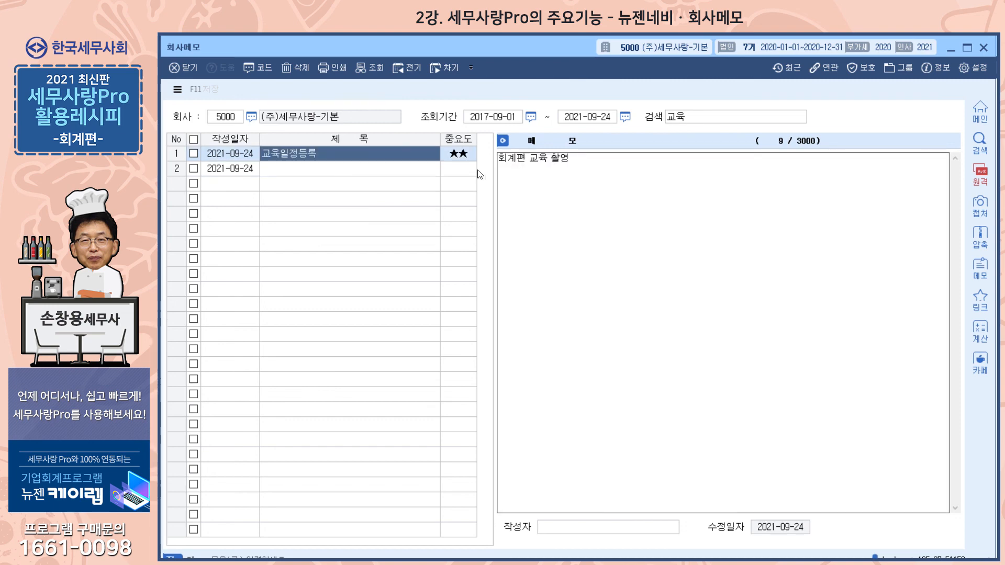